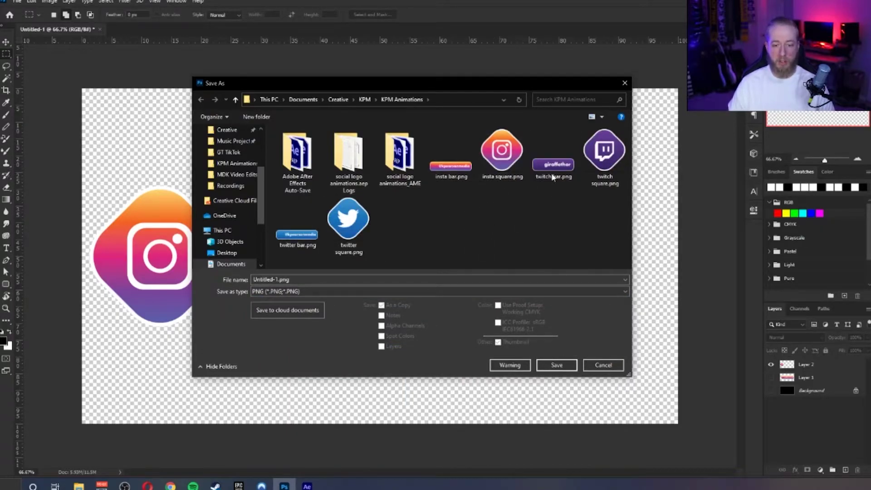
Step: Try to save the Instagram logo layer as insta square.png in PNG format
click(516, 151)
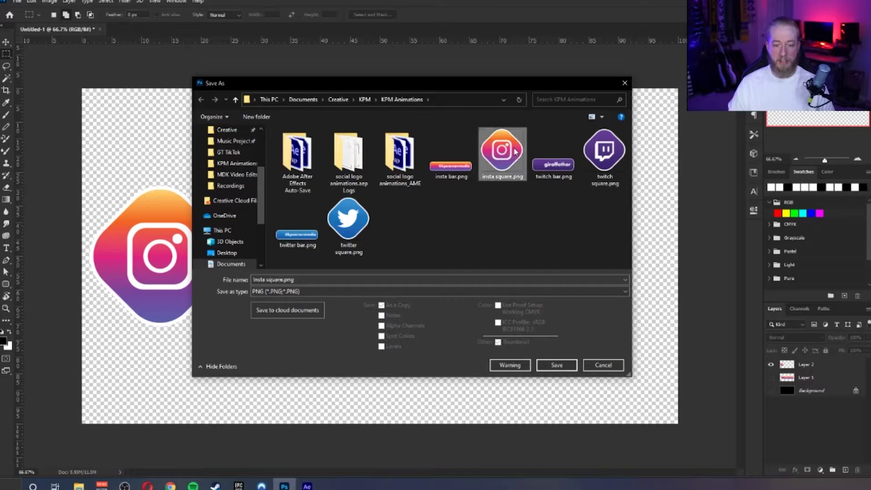
click(607, 365)
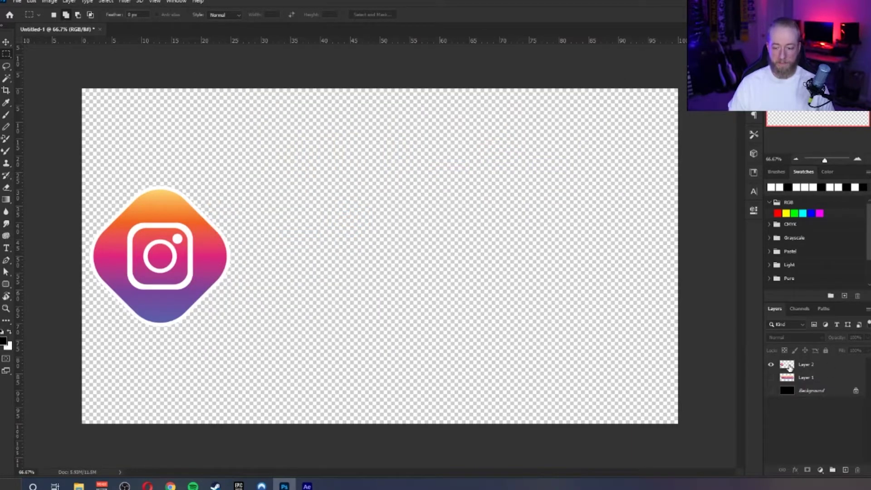
Step: Show only Layer 1 with the handle bar and try to save it as a PNG
click(770, 364)
click(771, 377)
click(802, 383)
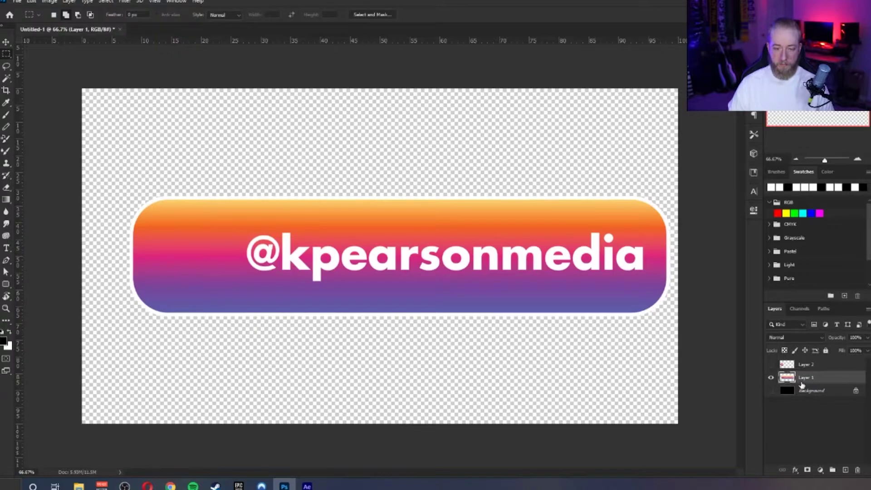
key(ctrl+shift+s)
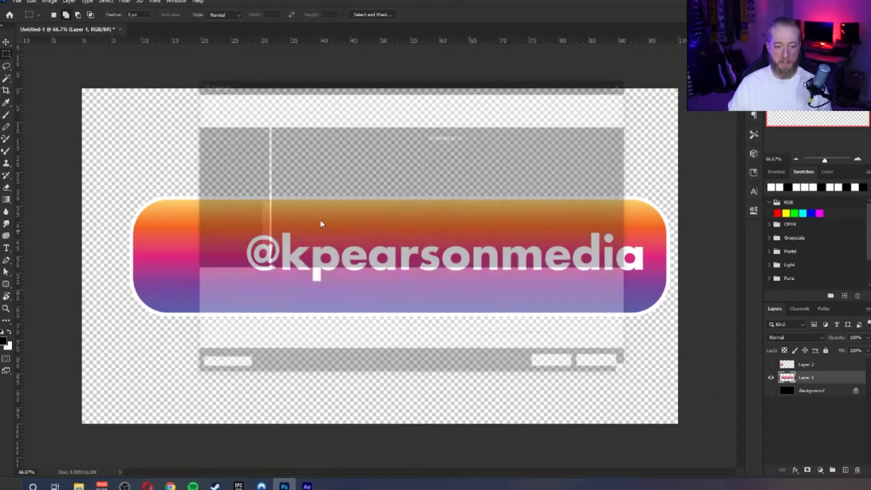
click(316, 291)
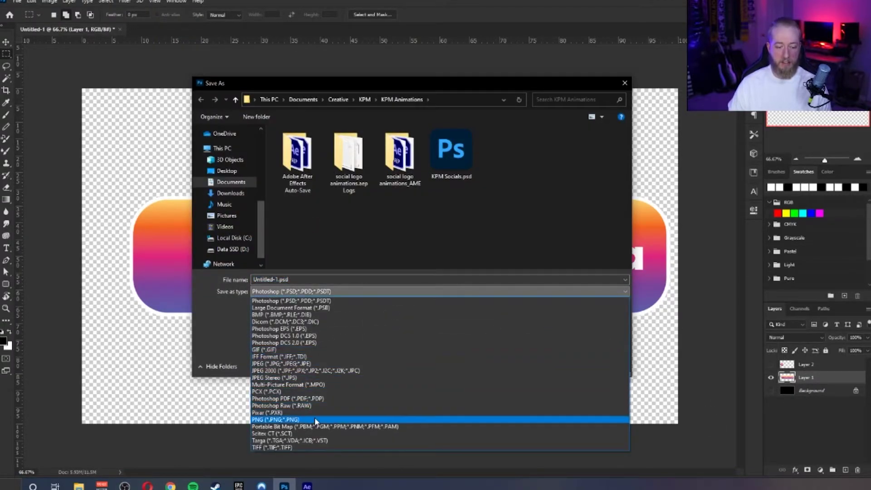
click(316, 420)
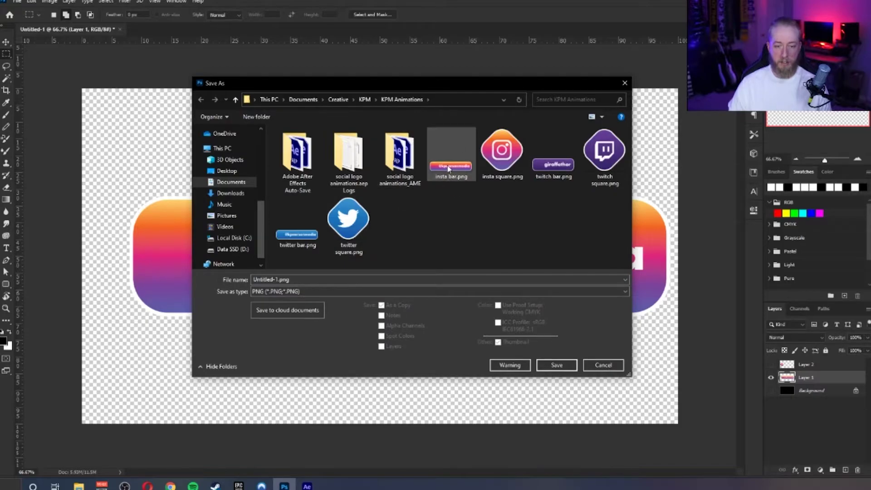
click(605, 365)
click(770, 364)
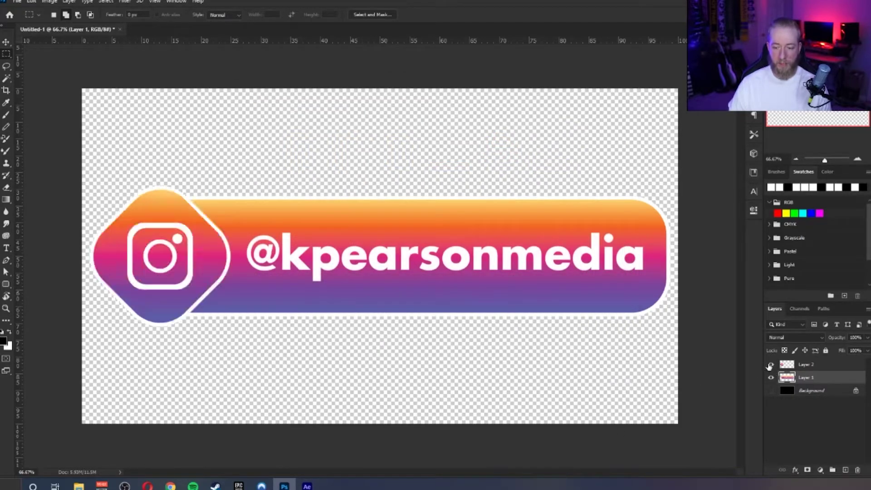
click(771, 378)
key(ctrl+shift+s)
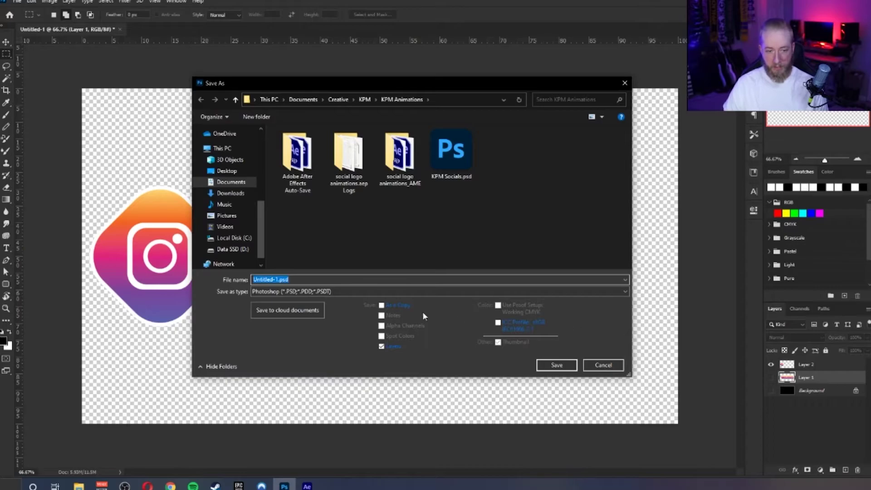
click(605, 363)
click(771, 379)
key(ctrl+shift+s)
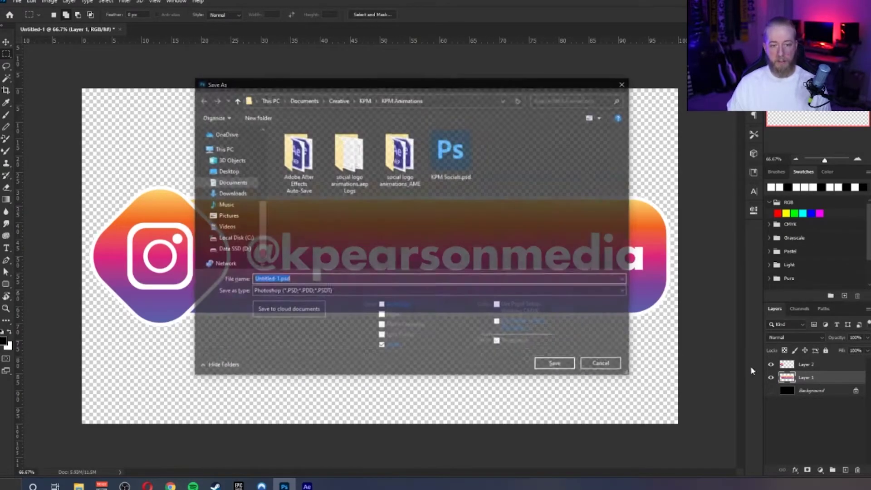
click(606, 364)
Step: Close the Untitled-1 document without saving it and open insta square.png from the KPM Animations folder
key(ctrl+w)
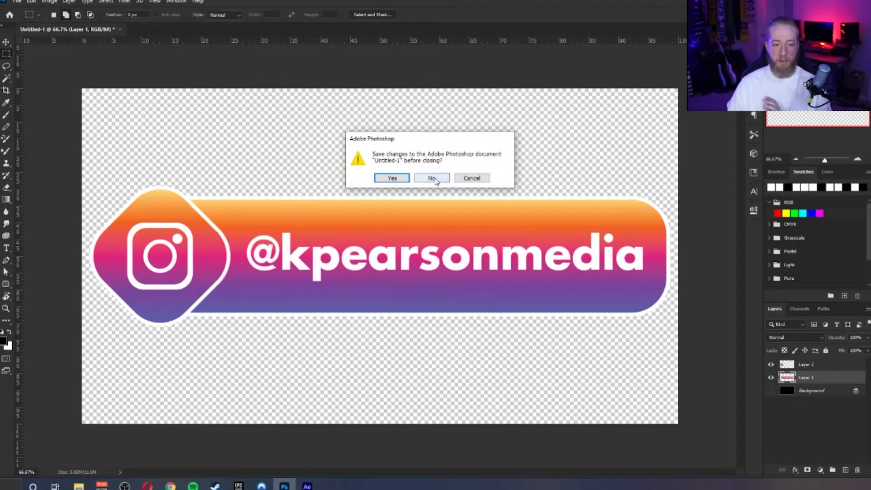
click(434, 177)
click(23, 208)
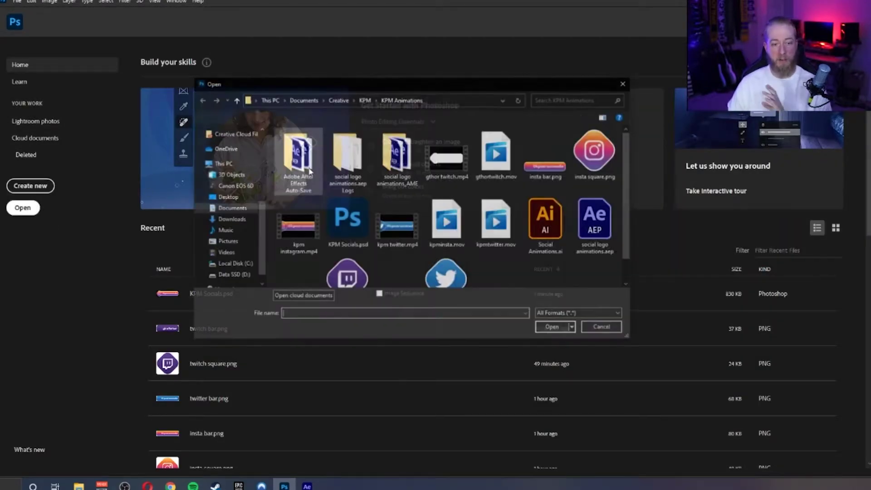
click(595, 152)
click(554, 327)
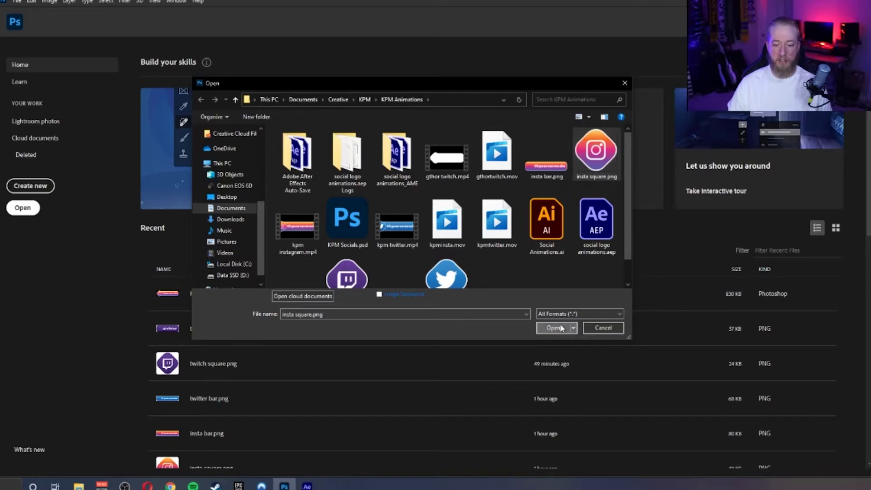
Step: Extend the canvas with the Crop tool to add empty space to the right of the Instagram logo
key(c)
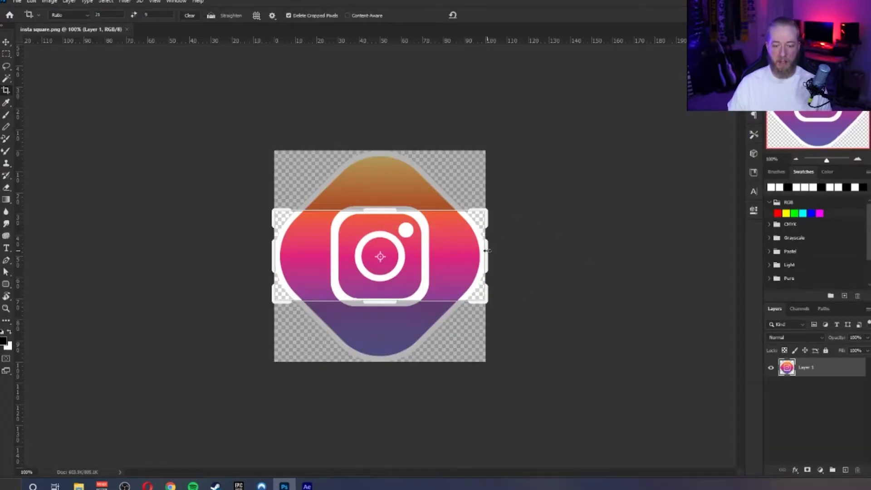
key(Escape)
drag(486, 255, 610, 236)
key(Return)
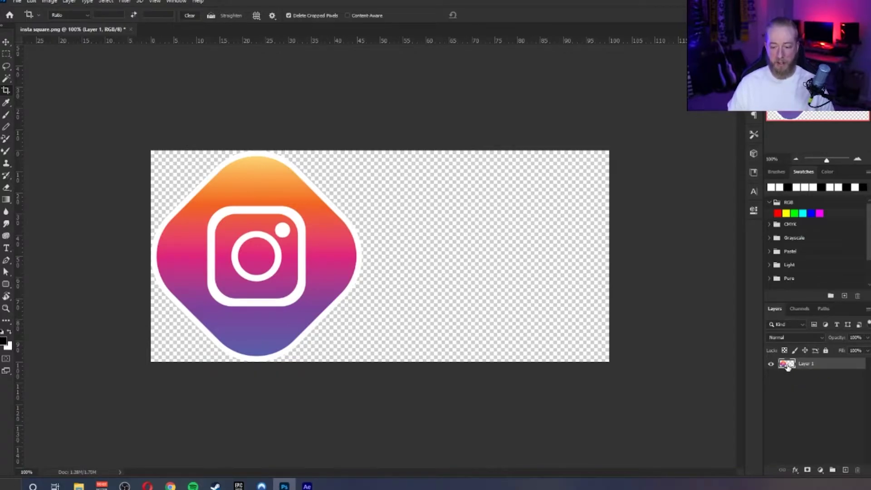
Step: Select the logo layer's outline, crop the canvas tightly to it, and close the file with its changes saved
ctrl+click(787, 366)
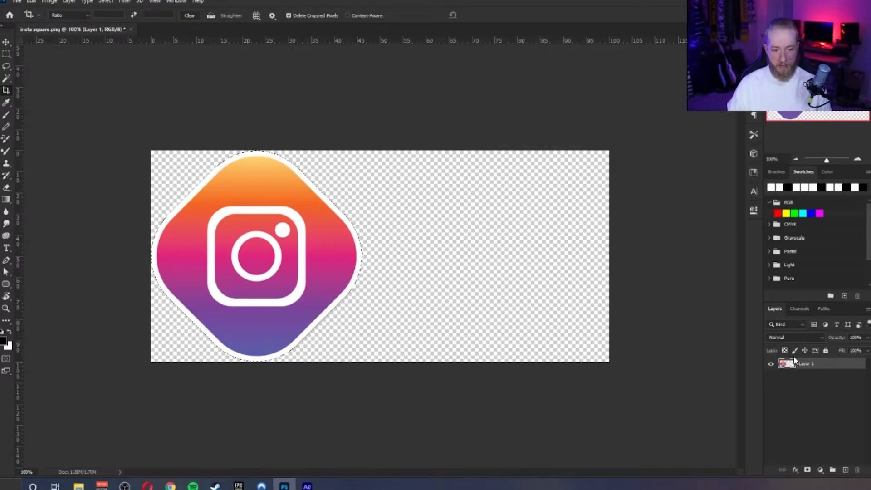
key(c)
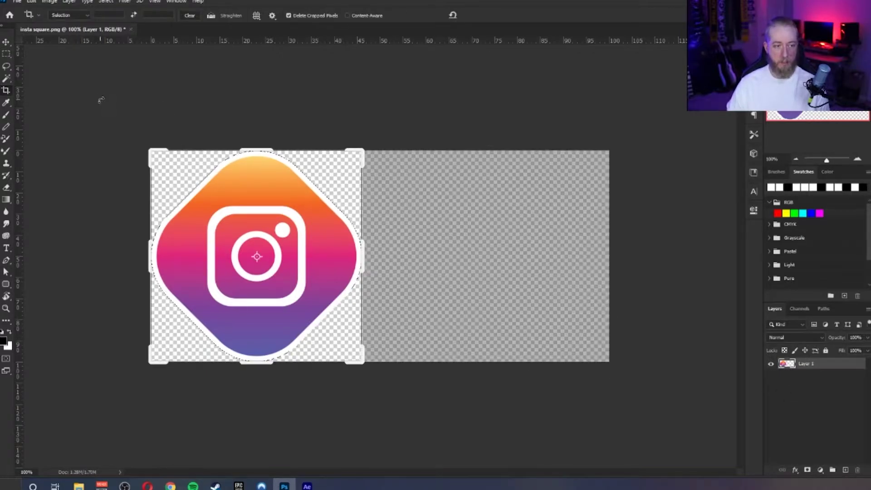
key(Return)
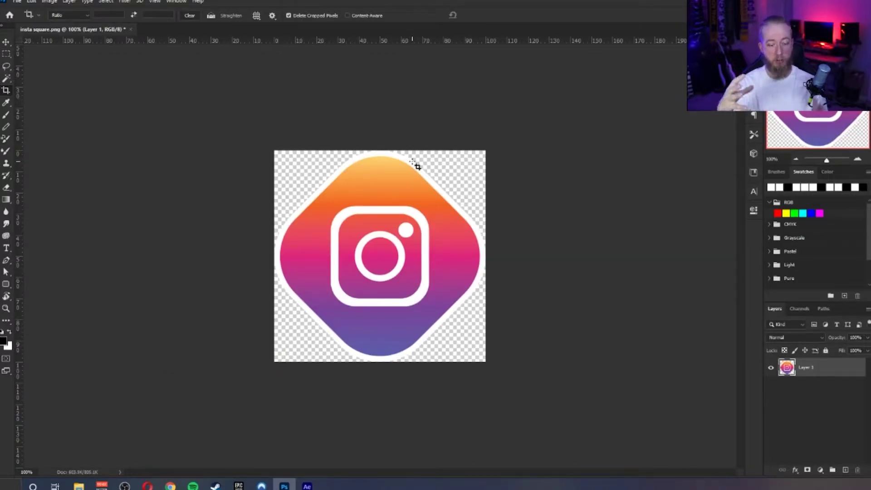
key(ctrl+w)
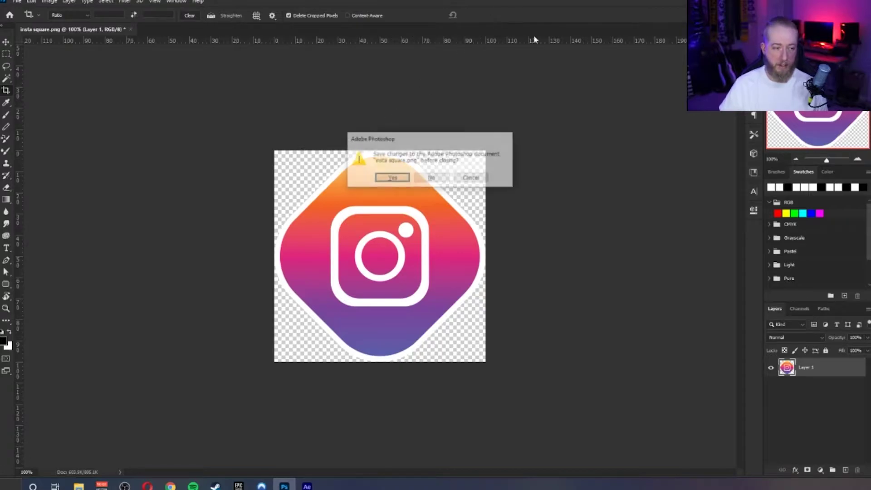
click(391, 178)
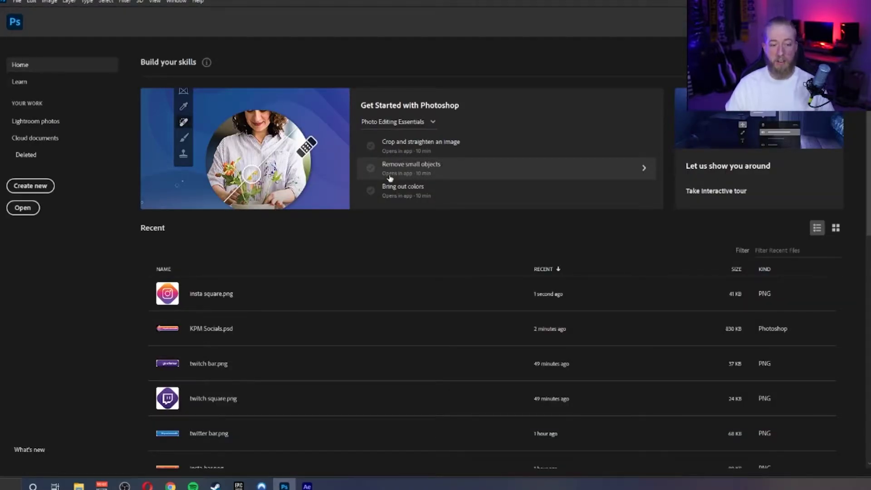
Step: Switch to After Effects and add insta bar.png and insta square.png as layers in Comp 1
click(308, 485)
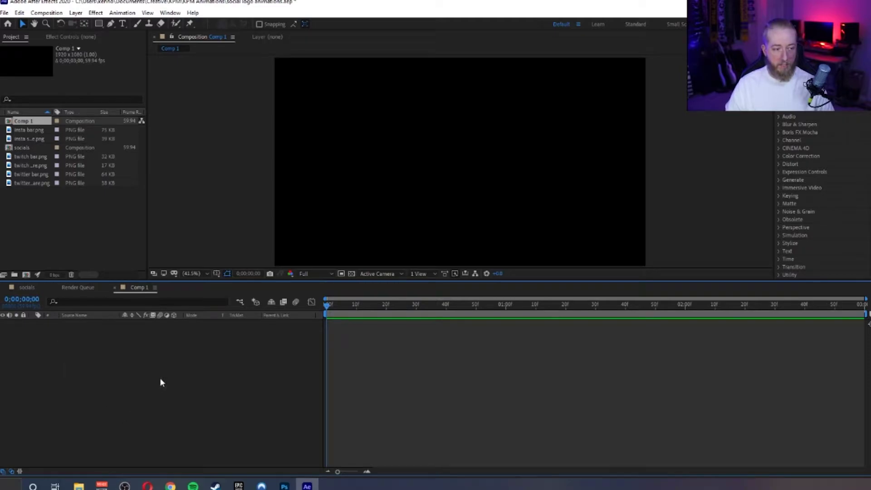
click(88, 233)
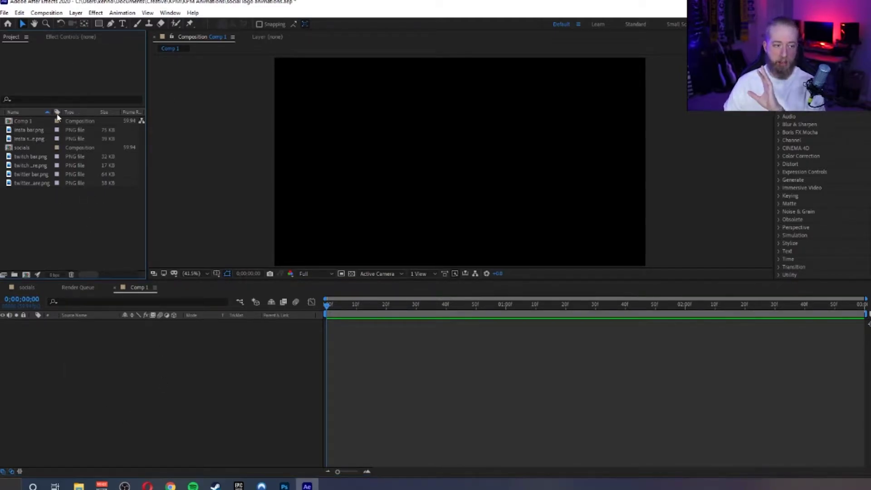
click(39, 131)
shift+click(41, 137)
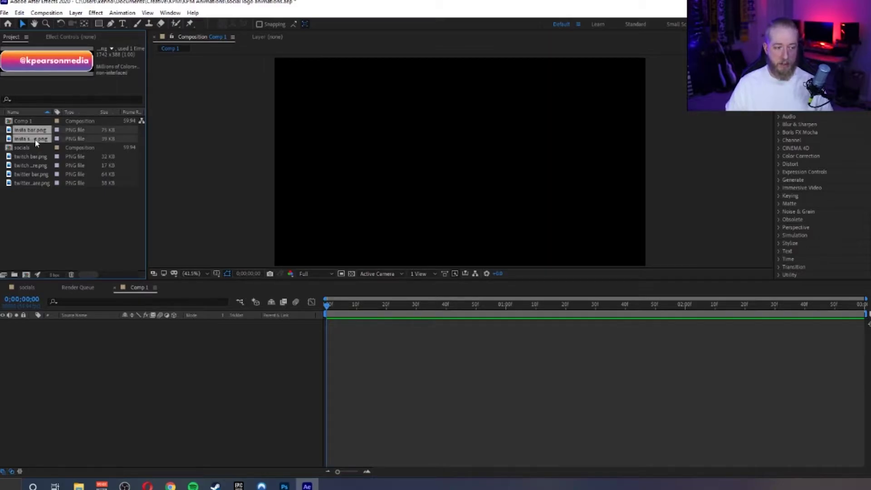
drag(39, 130, 253, 411)
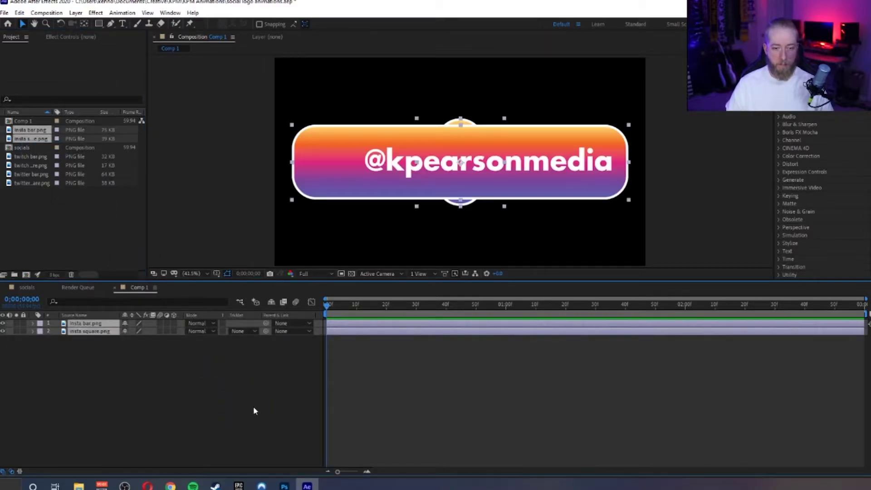
Step: Place the insta square layer above the insta bar layer and set its position to about 210, 540 at the bar's left end
click(174, 396)
click(102, 330)
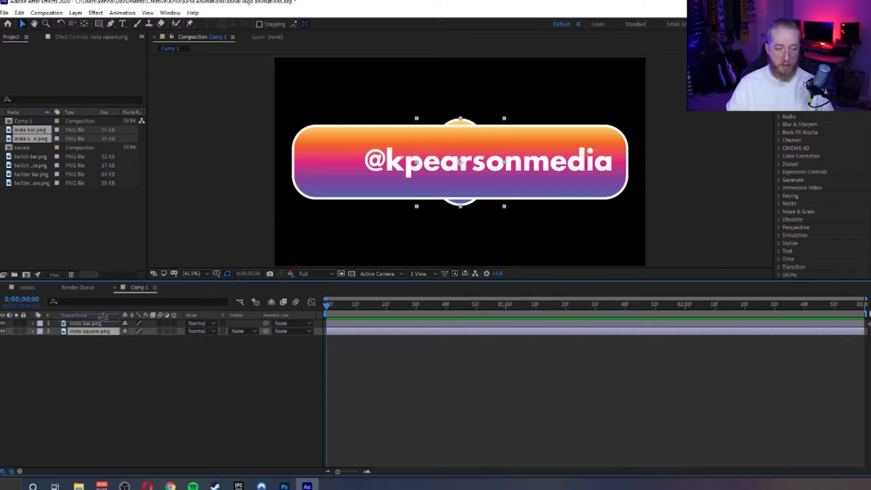
drag(105, 324, 105, 320)
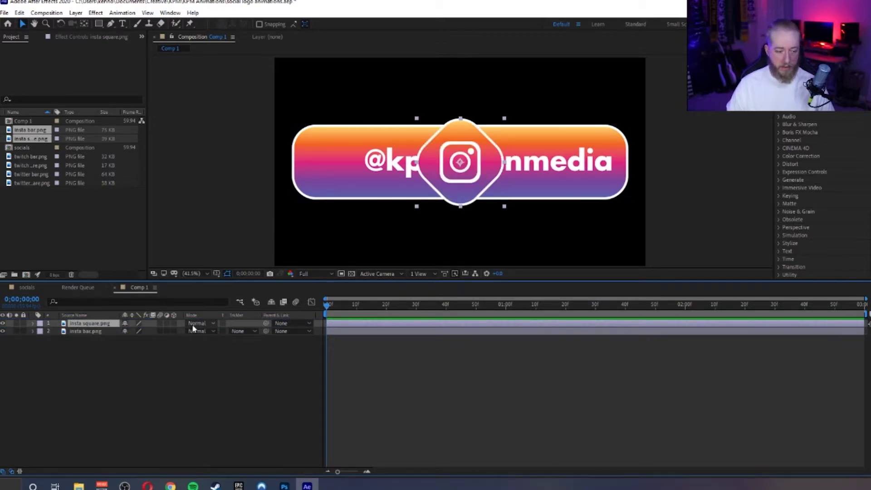
key(p)
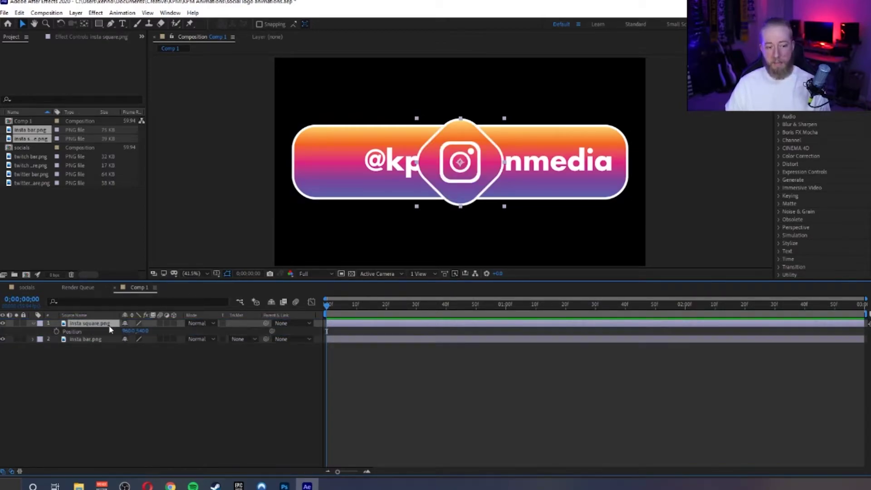
drag(148, 334, 90, 338)
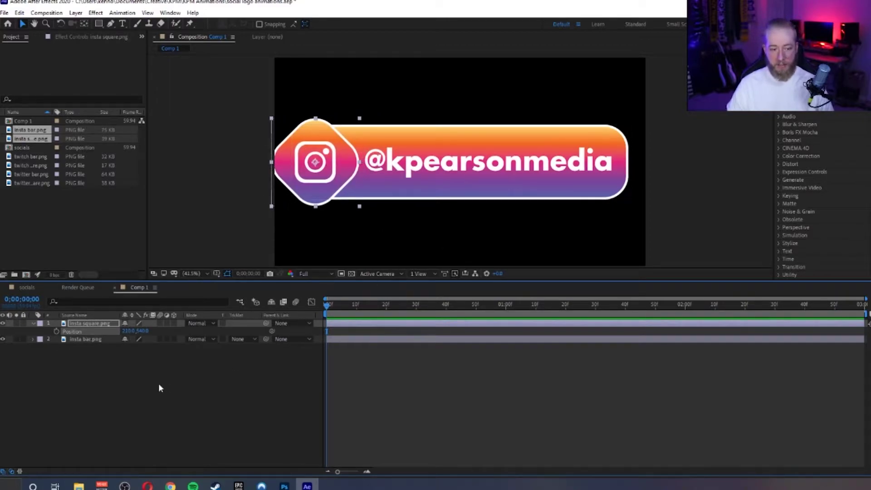
Step: Move the insta square and insta bar layers together slightly right, bringing the square to about 258, 540, to centre the graphic
shift+click(88, 339)
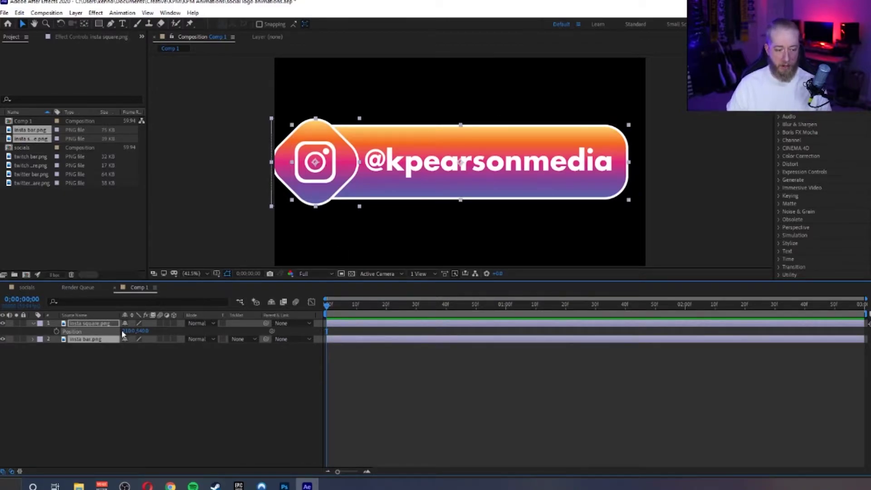
drag(129, 331, 129, 331)
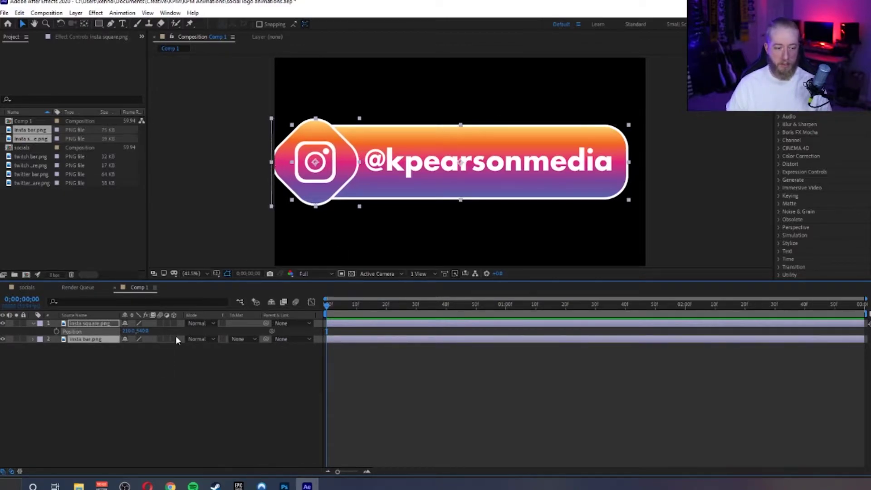
drag(445, 142, 453, 138)
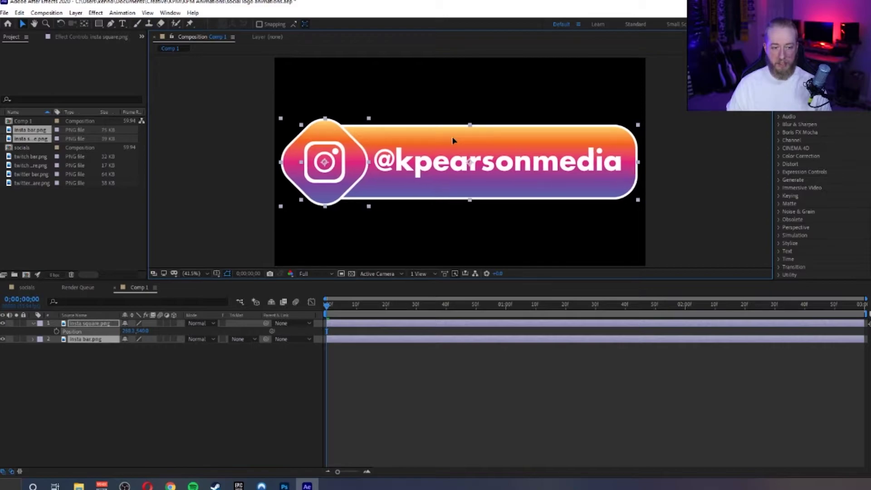
click(755, 132)
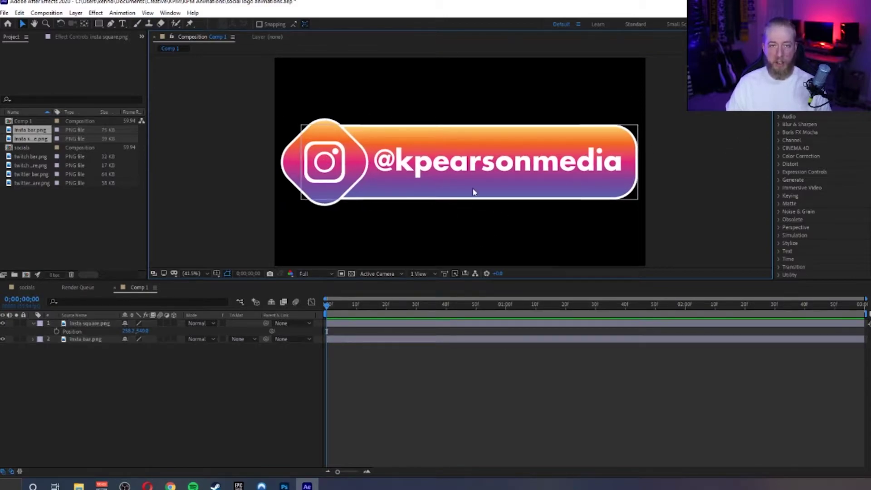
Step: Collapse the insta square layer's properties in the timeline and deselect the layer
click(40, 323)
click(33, 323)
click(34, 323)
click(34, 323)
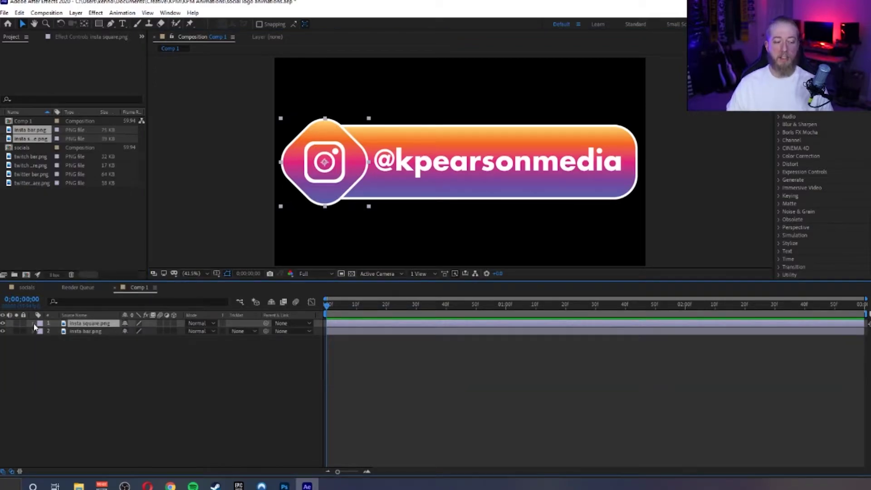
click(128, 417)
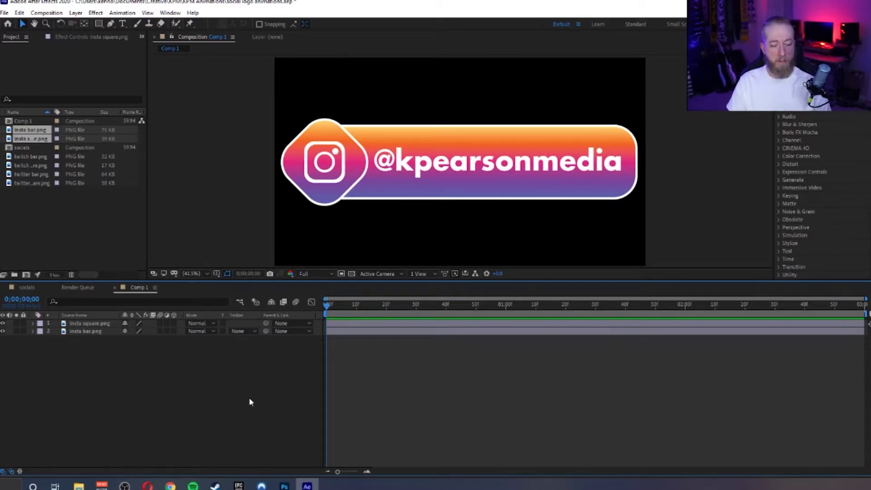
click(7, 334)
click(5, 336)
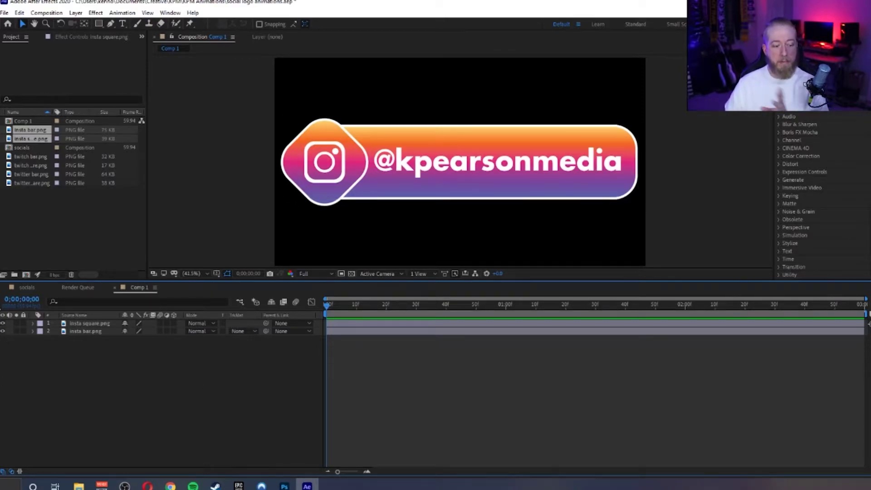
click(3, 323)
click(3, 333)
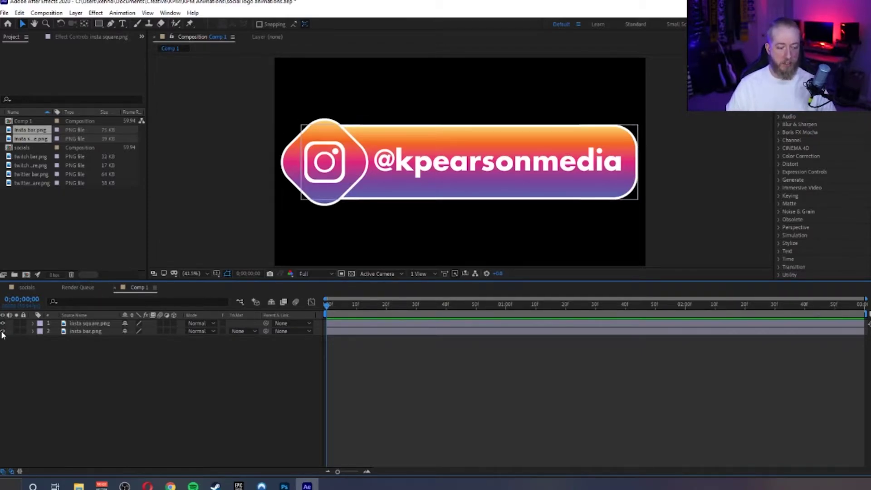
Step: Hide the insta square layer and draw a red rectangle shape covering the whole insta bar
click(2, 324)
click(2, 322)
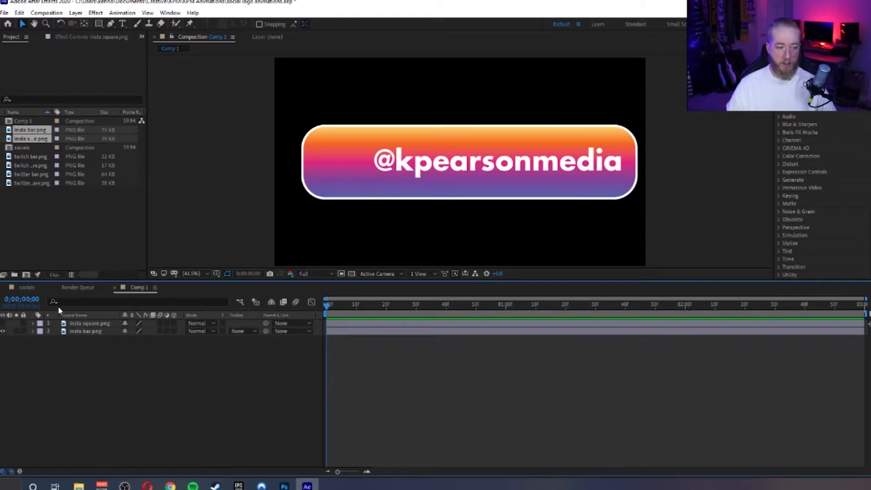
click(99, 24)
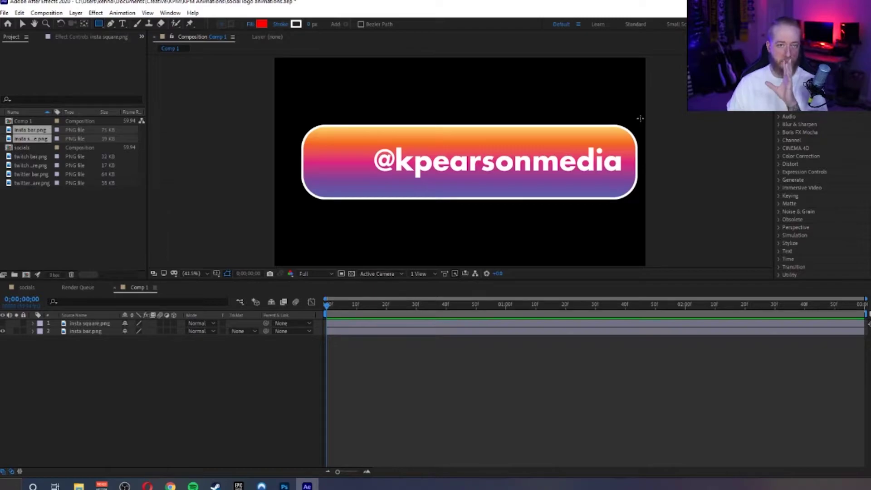
drag(640, 118, 299, 205)
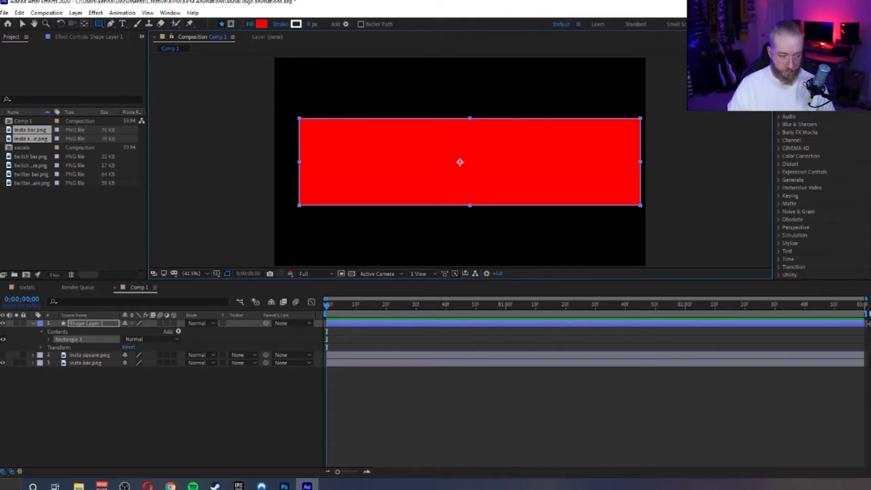
Step: Place Shape Layer 1 directly above the insta bar layer and set the bar's track matte to Alpha Matte "Shape Layer 1"
click(33, 323)
drag(75, 324, 101, 334)
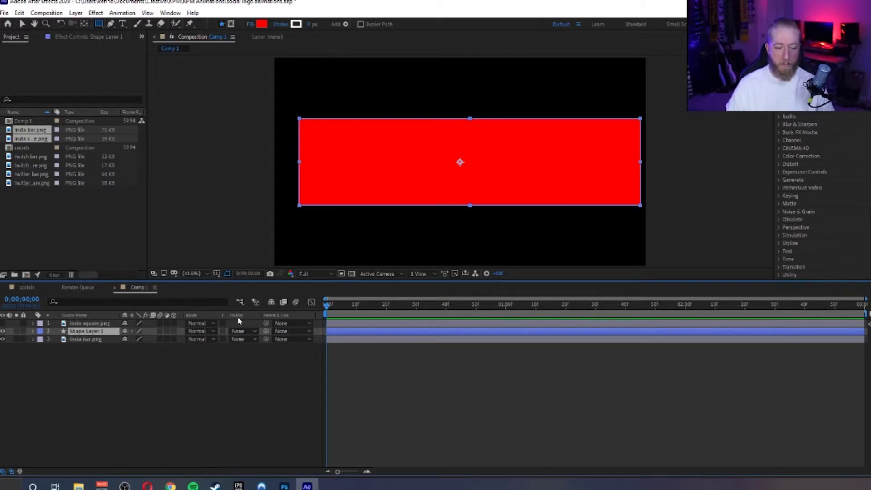
click(246, 331)
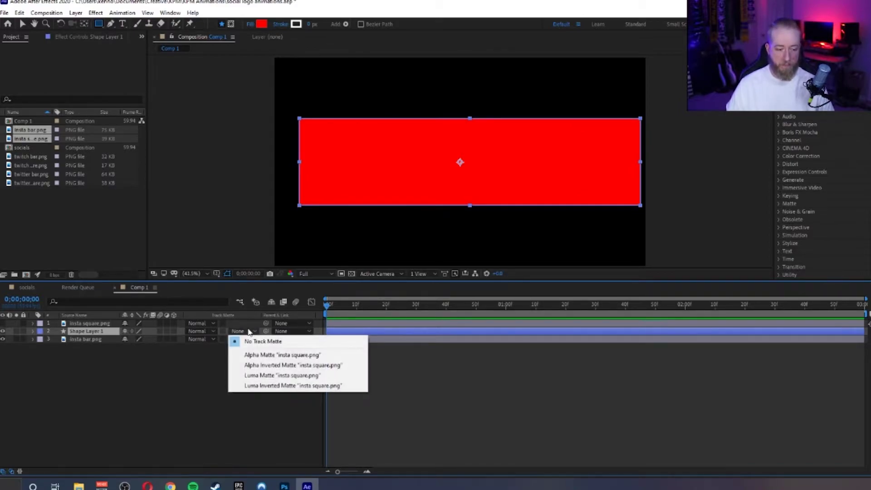
click(207, 360)
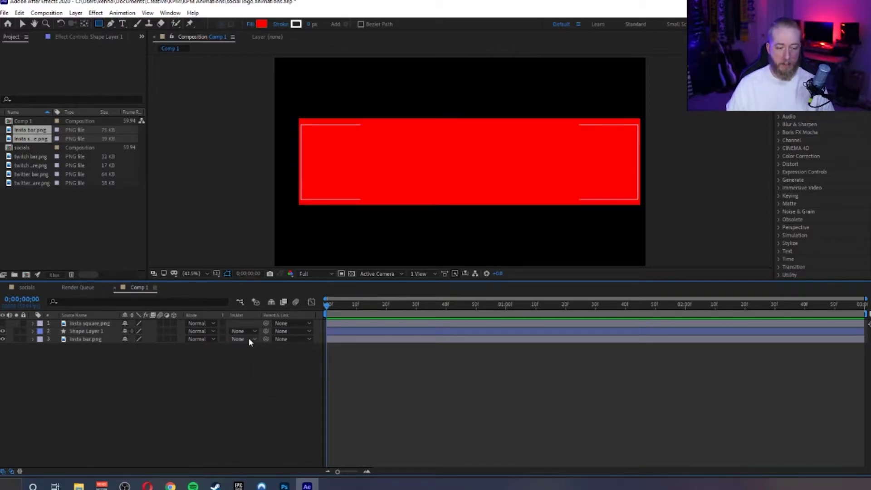
click(248, 338)
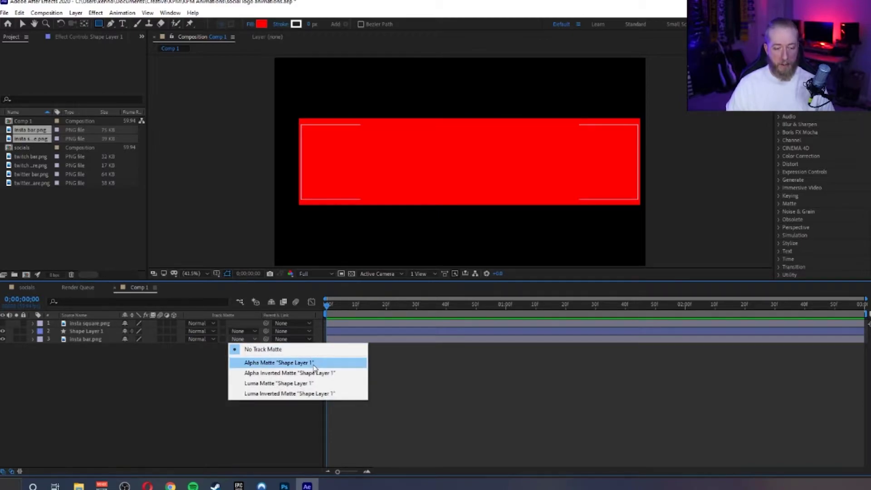
click(279, 363)
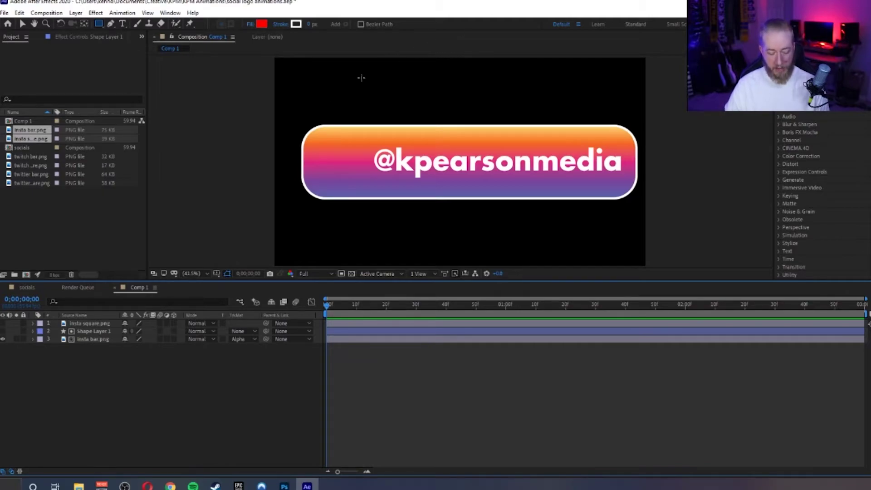
Step: Test the matte by shifting the insta bar layer sideways through its position value, and undo the move
click(88, 340)
key(p)
mouse_move(127, 347)
mouse_down()
mouse_move(72, 346)
mouse_move(131, 346)
mouse_move(119, 347)
mouse_up()
key(ctrl+z)
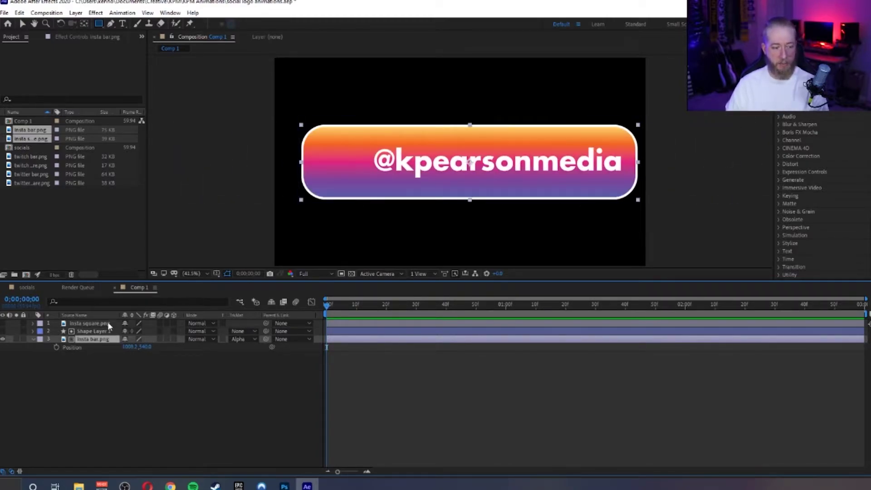
Step: Make the insta square layer visible again
click(35, 331)
click(3, 323)
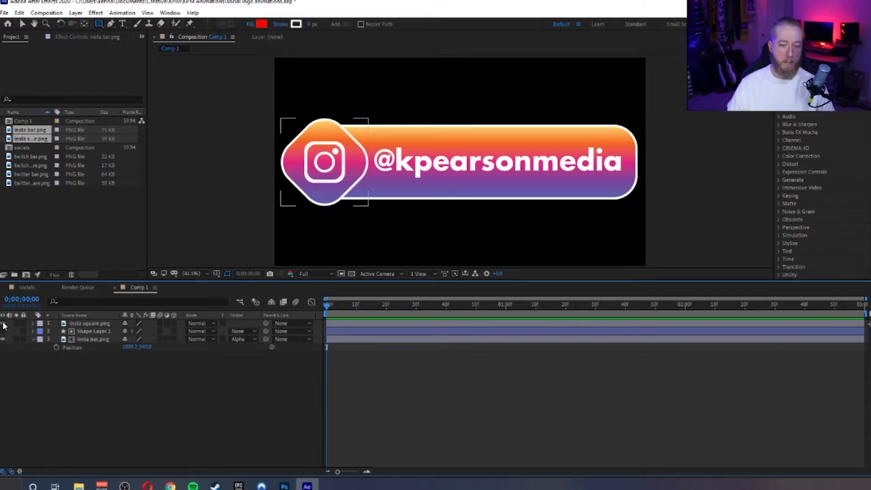
click(90, 323)
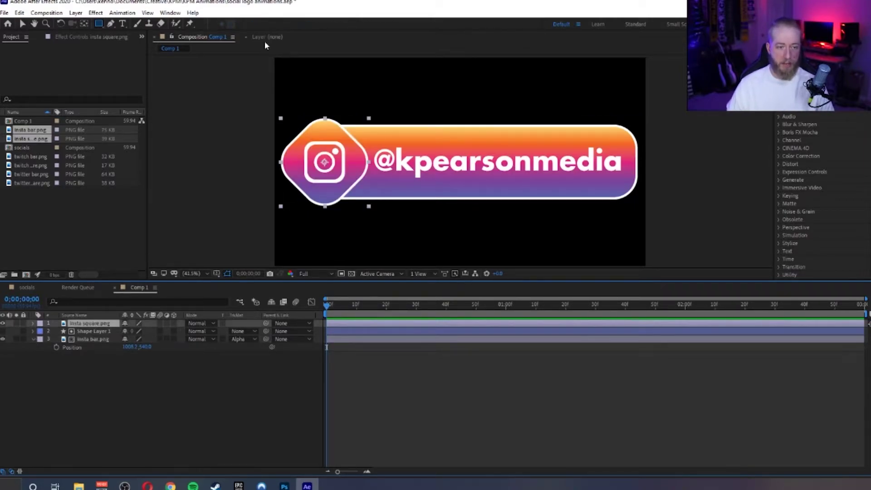
click(110, 24)
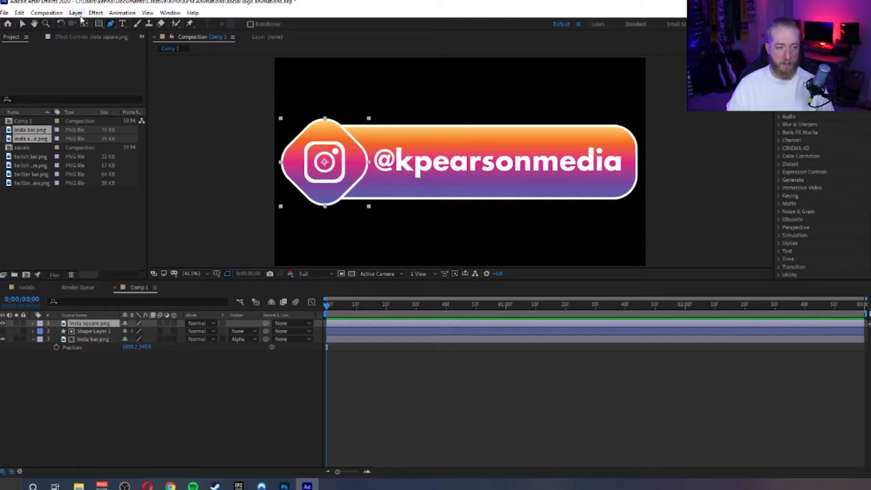
click(99, 24)
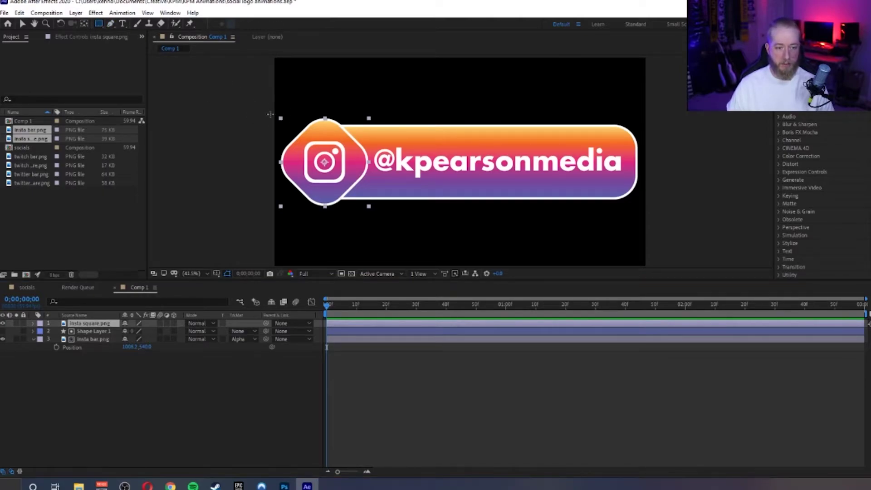
drag(278, 116, 380, 216)
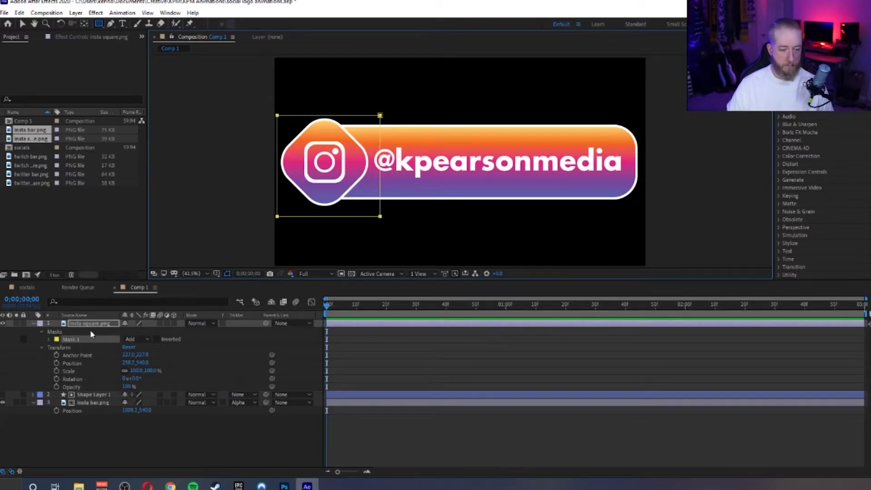
key(ctrl+z)
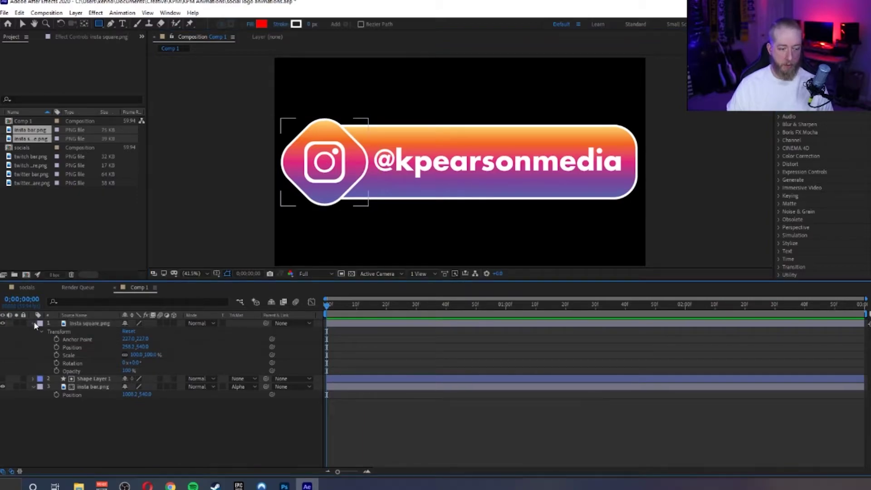
click(32, 323)
click(53, 349)
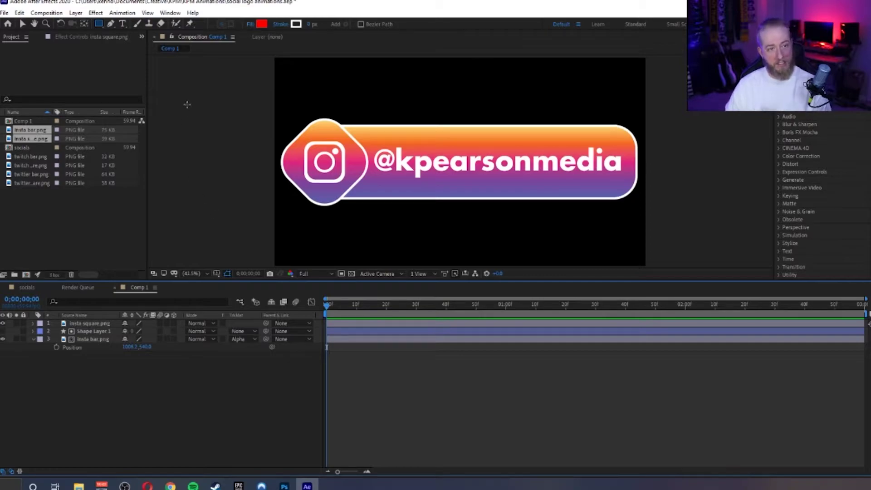
Step: Draw a second rectangle shape with the red fill, covering both the insta square and the insta bar
click(262, 24)
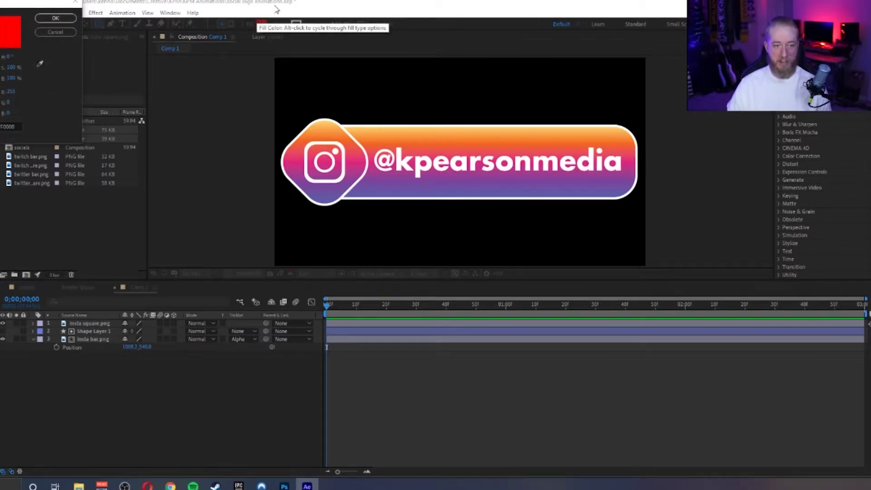
click(55, 18)
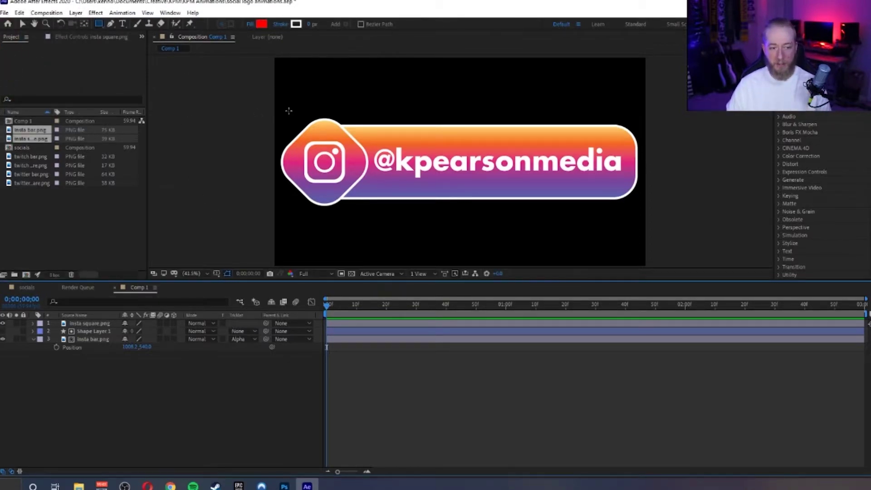
mouse_move(280, 109)
mouse_down()
mouse_move(373, 217)
mouse_move(360, 210)
mouse_move(374, 218)
mouse_move(640, 217)
mouse_up()
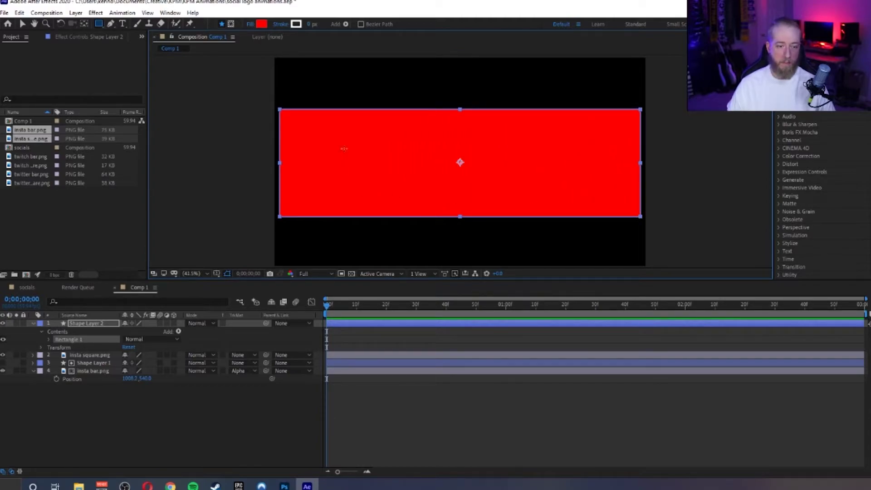
Step: Set the insta square layer's track matte to Alpha Matte "Shape Layer 2" and deselect all layers
click(33, 323)
click(243, 331)
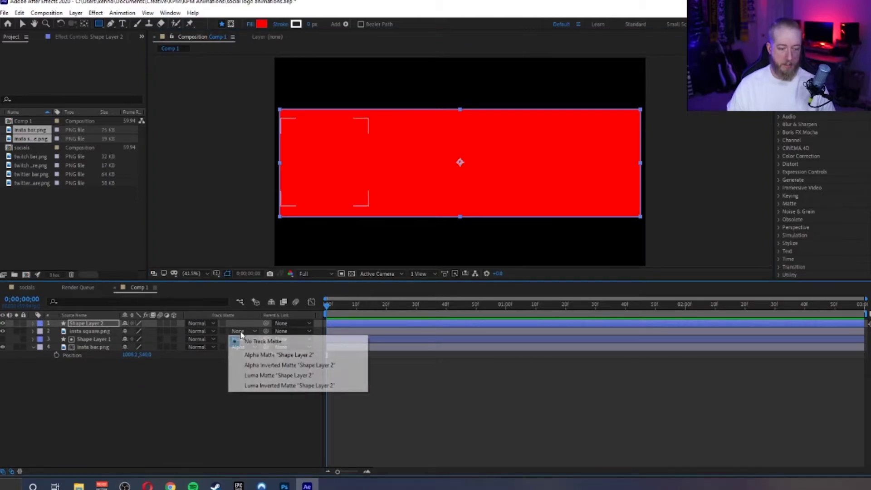
click(304, 357)
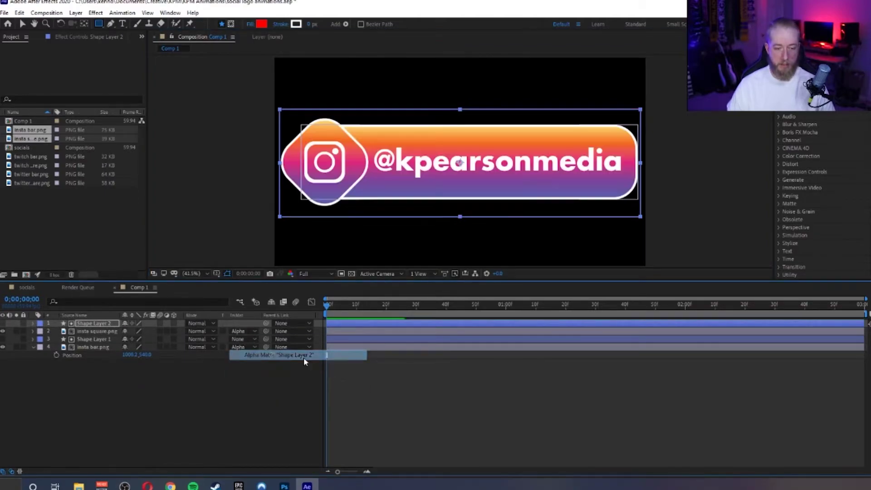
click(465, 368)
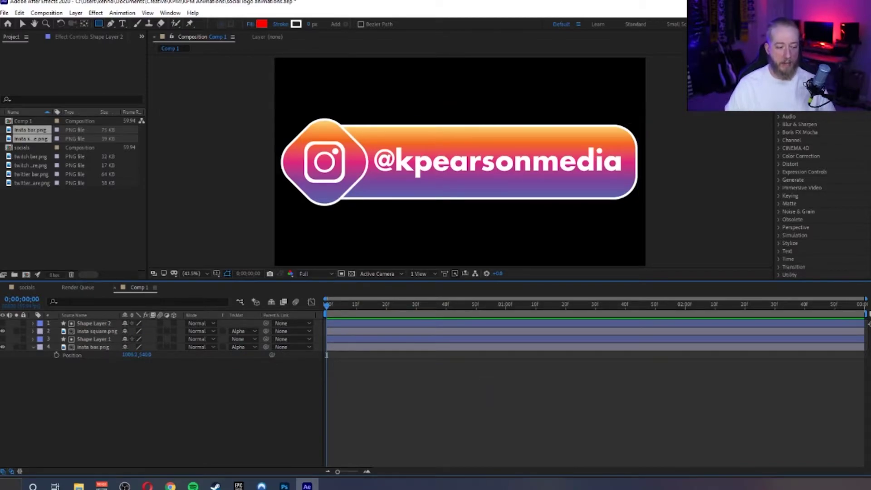
click(117, 328)
click(120, 355)
click(120, 361)
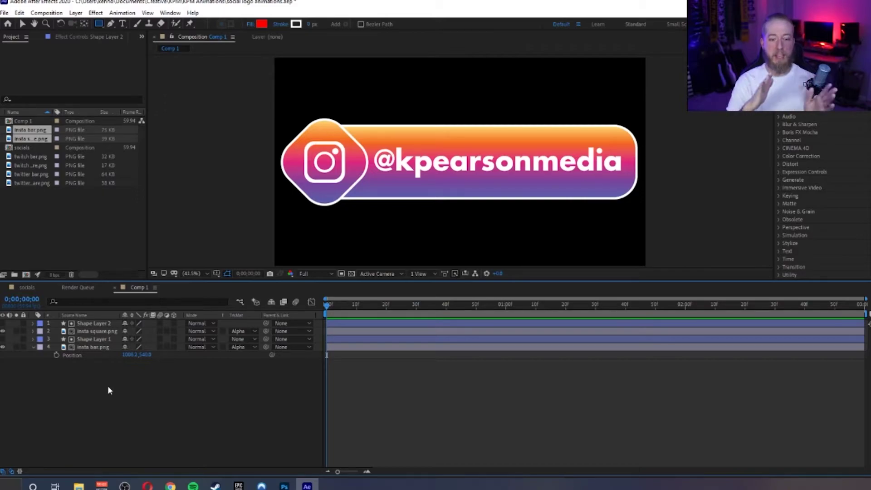
Step: Hide the insta bar layer so only the insta square shows, keeping the square's properties collapsed
click(33, 331)
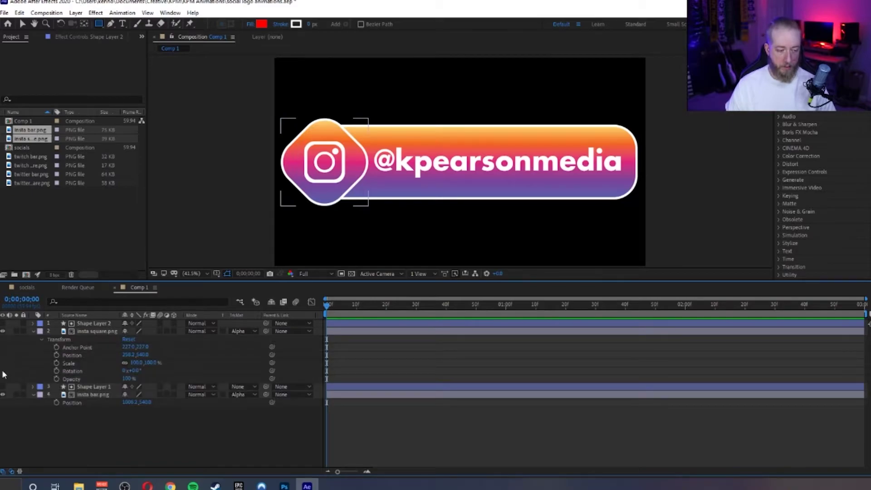
click(3, 396)
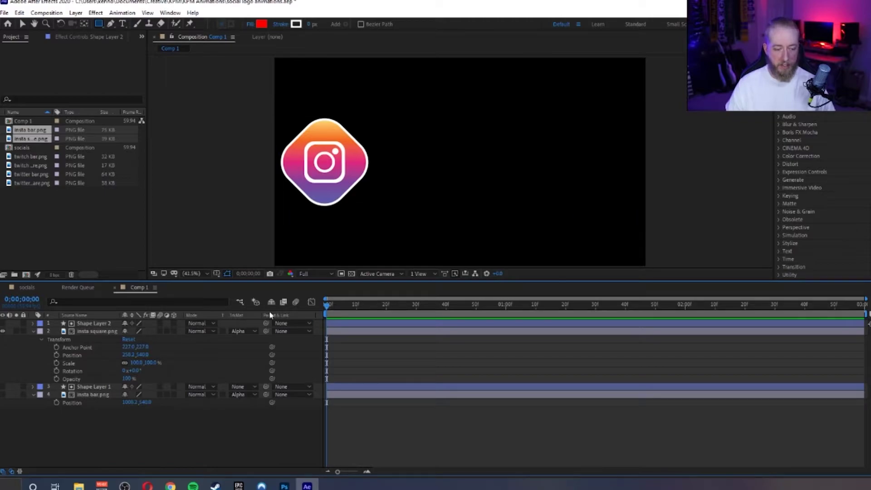
click(33, 331)
Step: Add a Position keyframe to the insta square layer at 0;00;00;10, keeping its current position
click(85, 335)
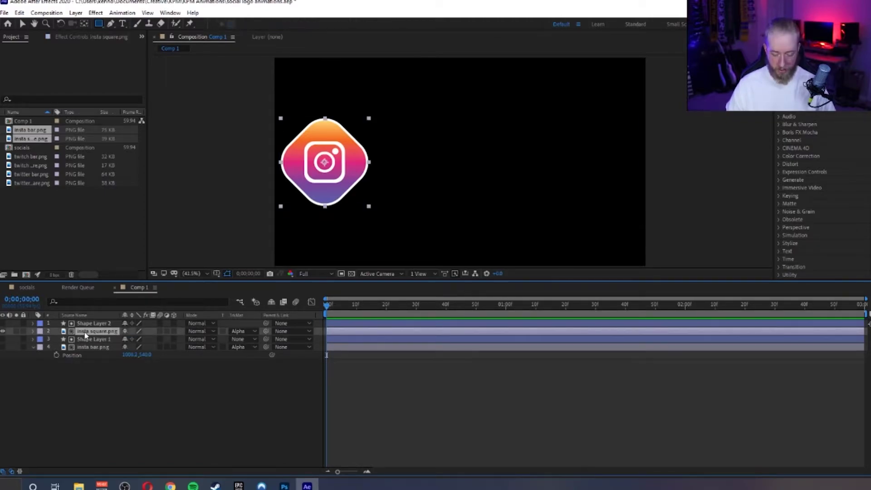
key(p)
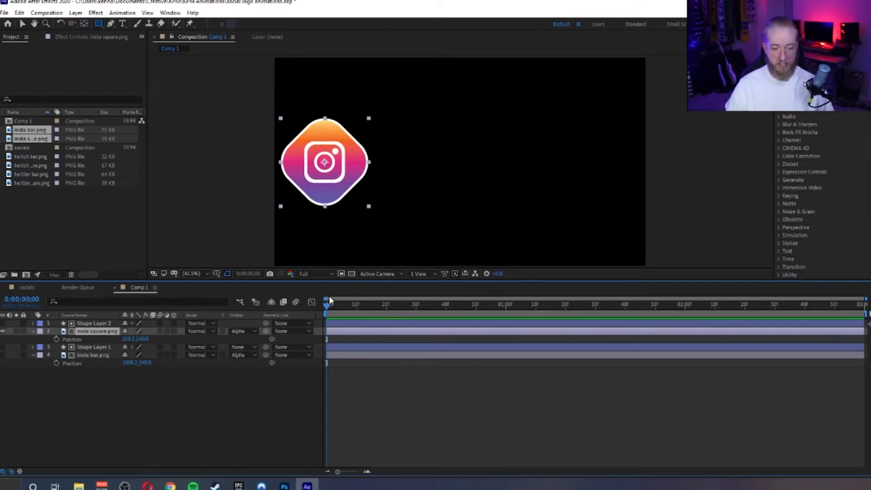
drag(327, 307, 356, 313)
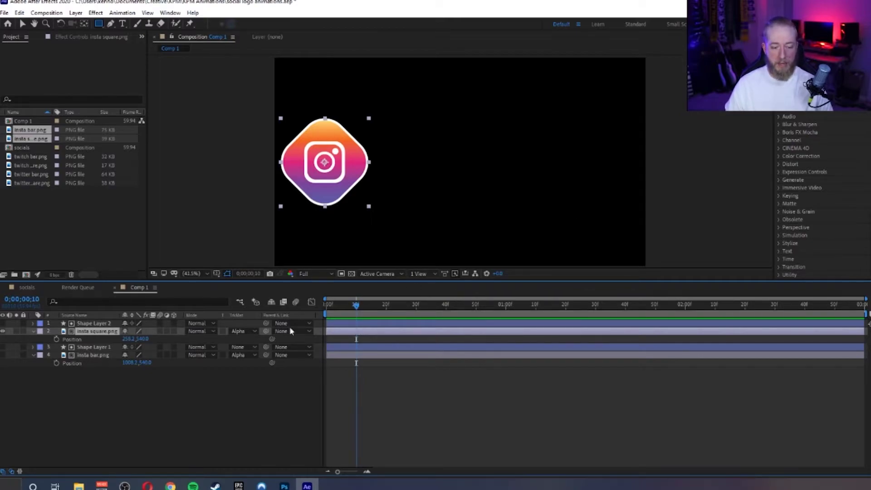
click(57, 338)
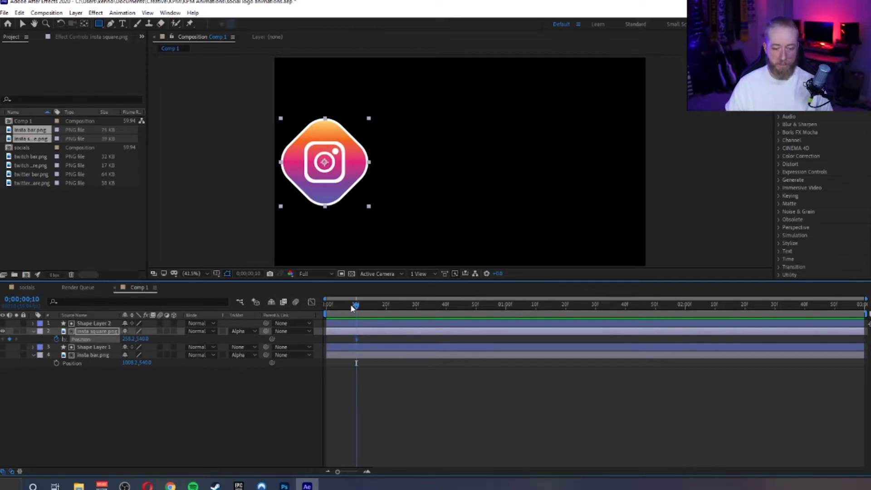
Step: Keyframe the insta square's position at 0;00;00;00 off-screen past the frame's right edge, about 2268, 540, and enable motion blur for it
drag(349, 304, 287, 303)
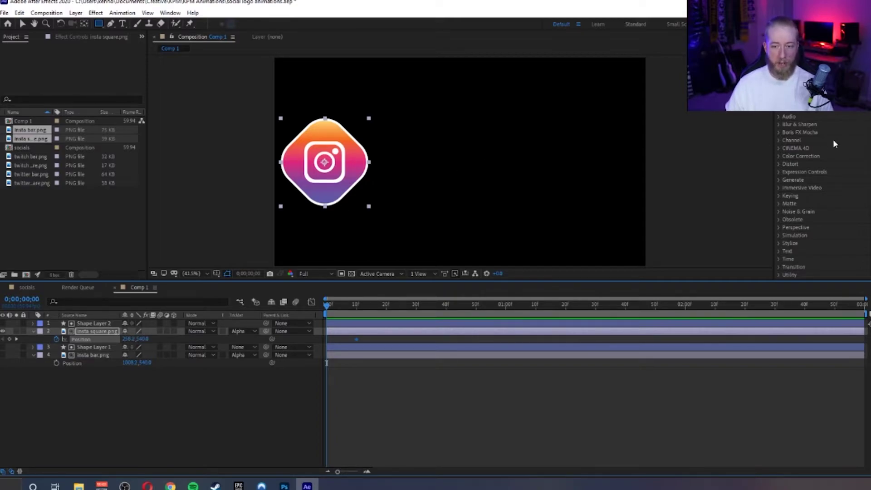
drag(127, 338, 318, 338)
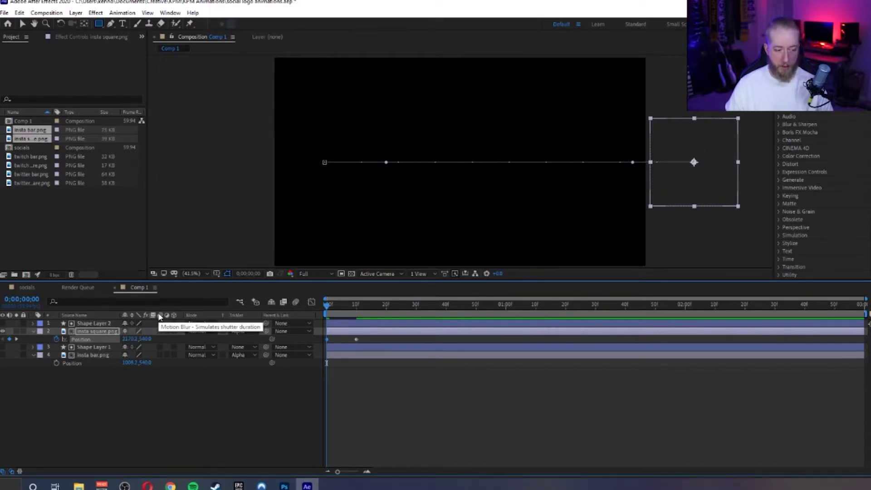
click(160, 331)
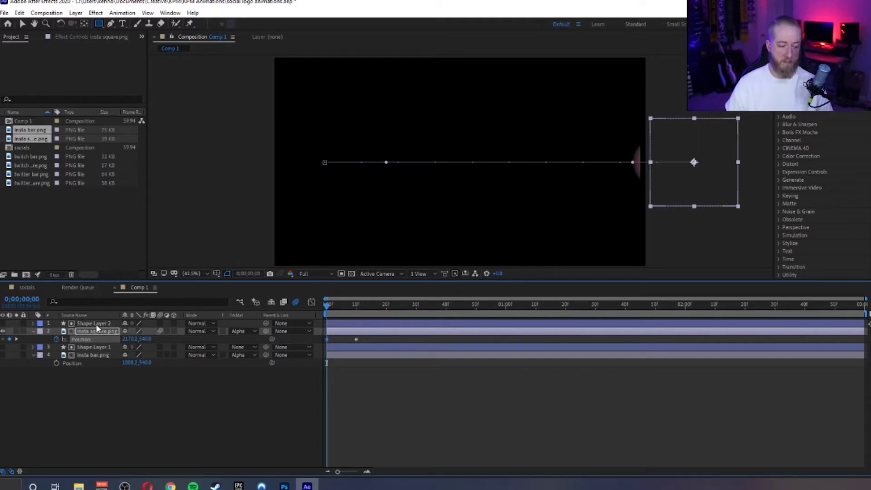
drag(131, 339, 176, 339)
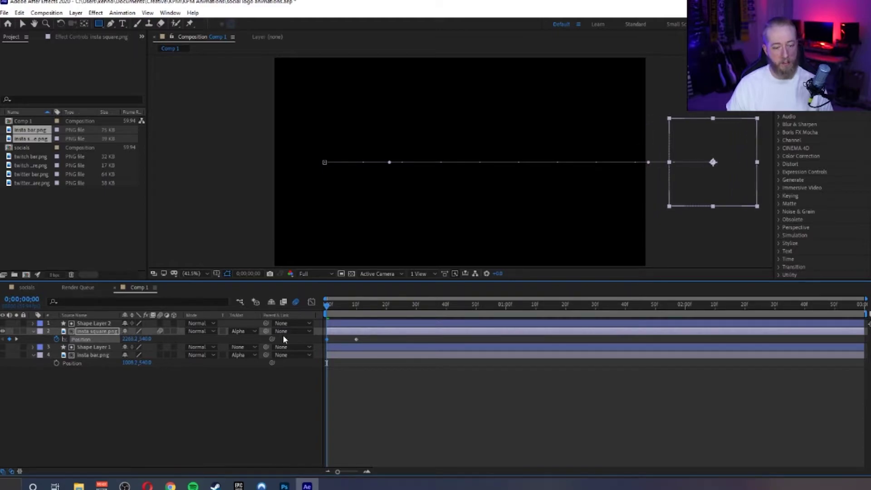
Step: Deselect the layers and play back the insta square's slide-in animation to check it
click(222, 447)
key(space)
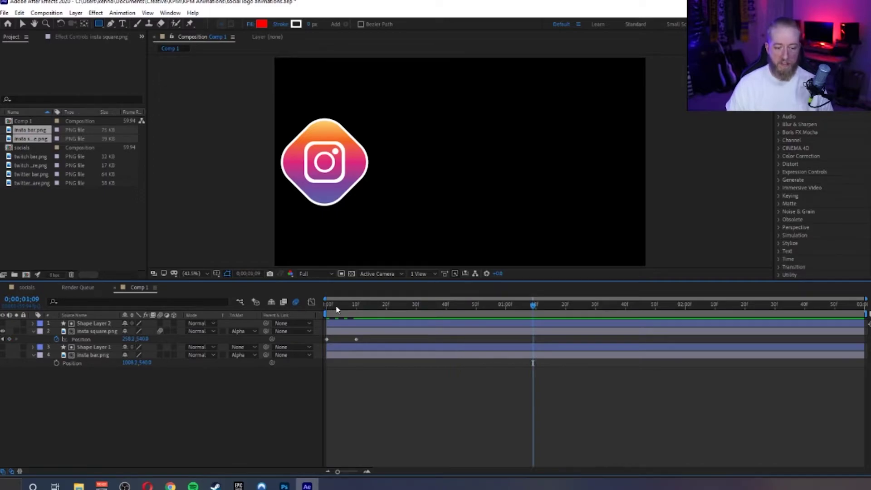
key(space)
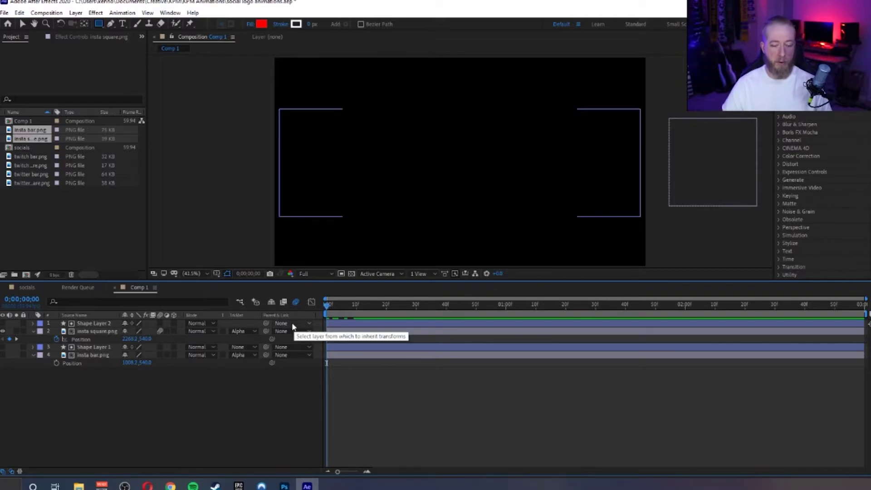
Step: Set the insta square's rotation to 1 full revolution and add a Rotation keyframe at 0;00;00;10
drag(329, 309, 356, 305)
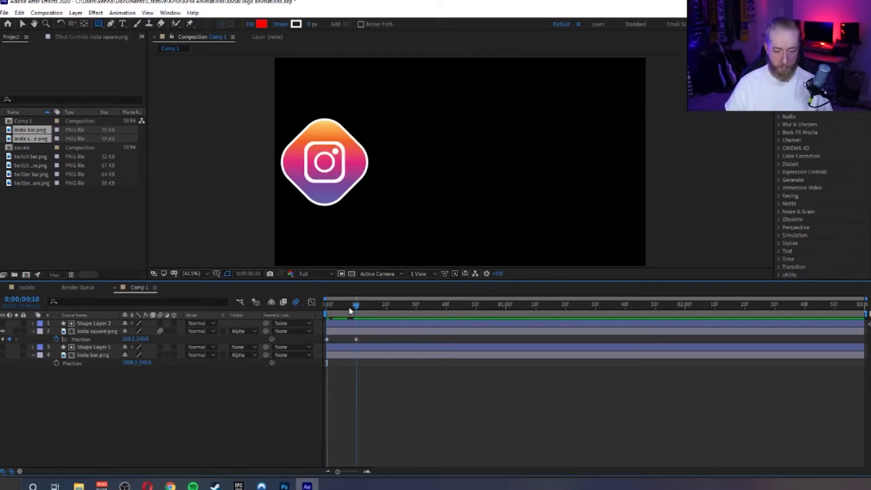
click(114, 331)
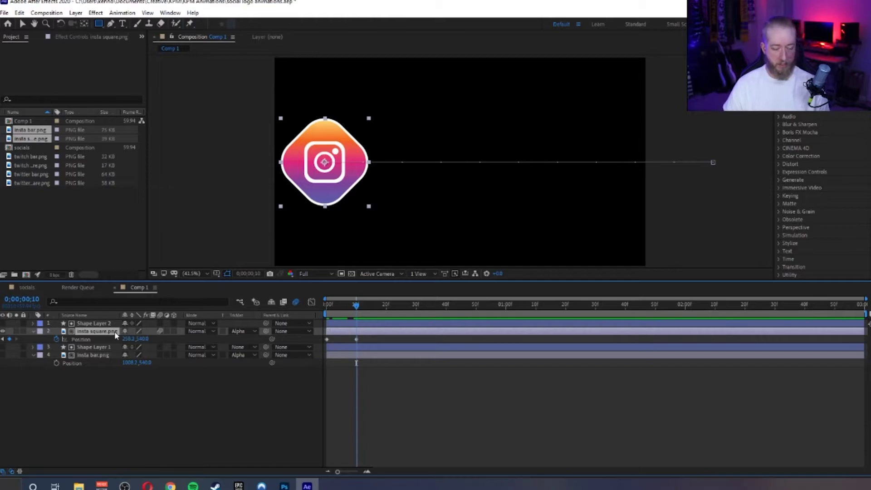
key(r)
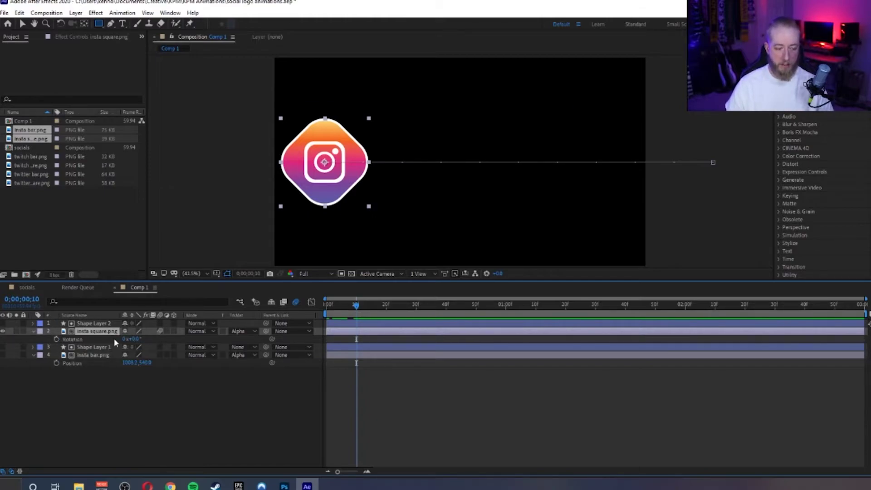
key(F2)
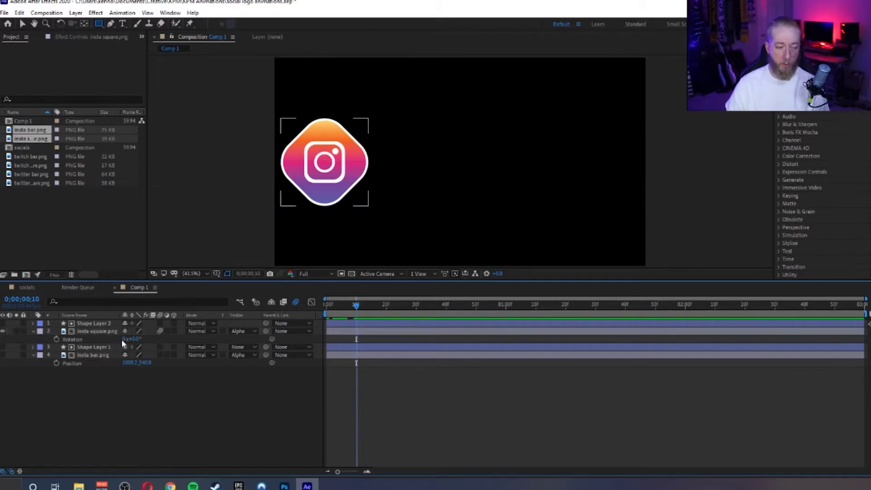
click(123, 340)
text(1)
key(Return)
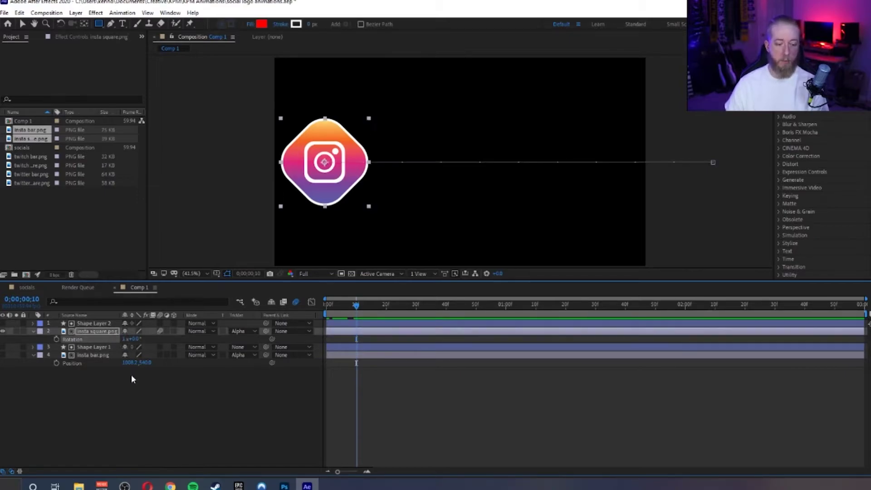
click(57, 340)
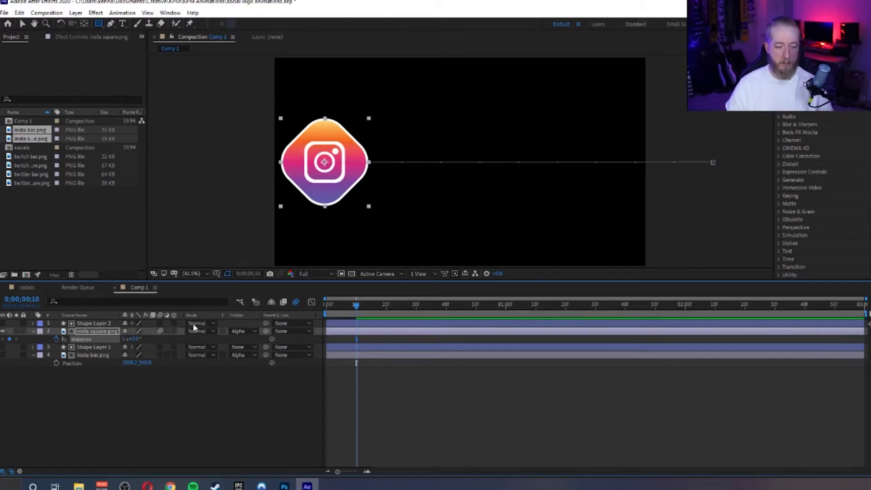
Step: Try to keyframe the insta square's rotation to 0 revolutions at 0;00;00;00, and play back the animation
click(330, 307)
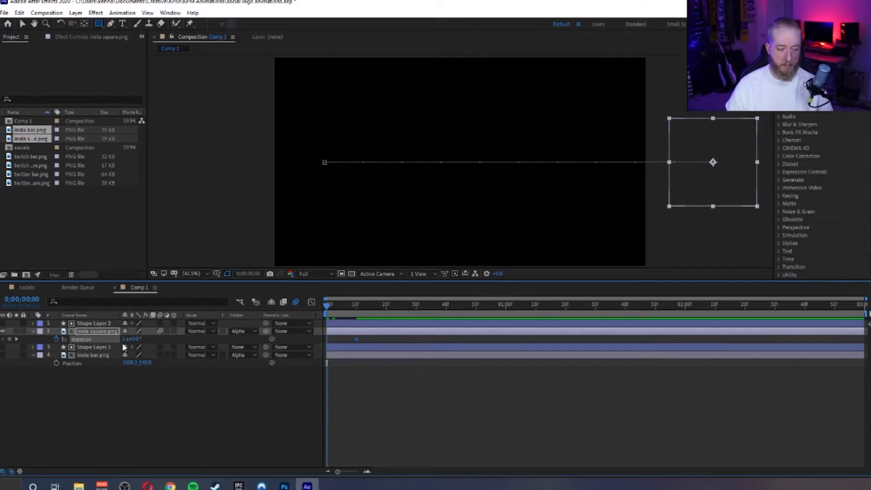
click(126, 339)
text(0)
key(Return)
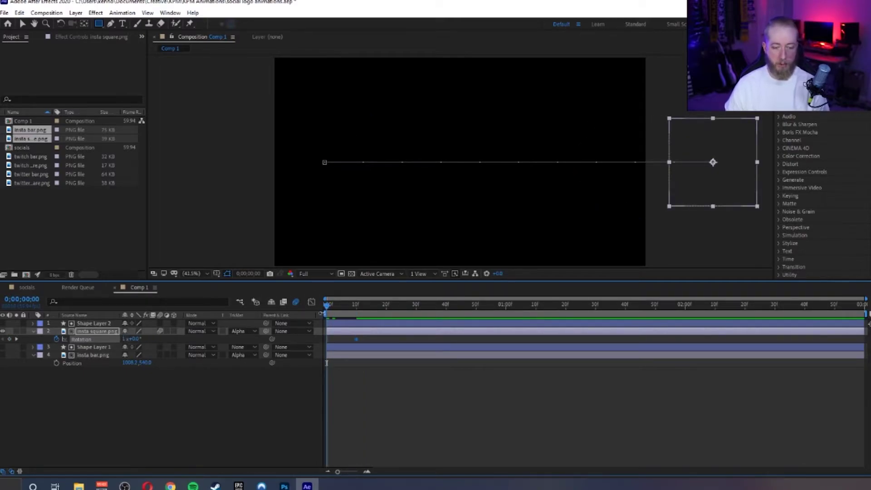
key(space)
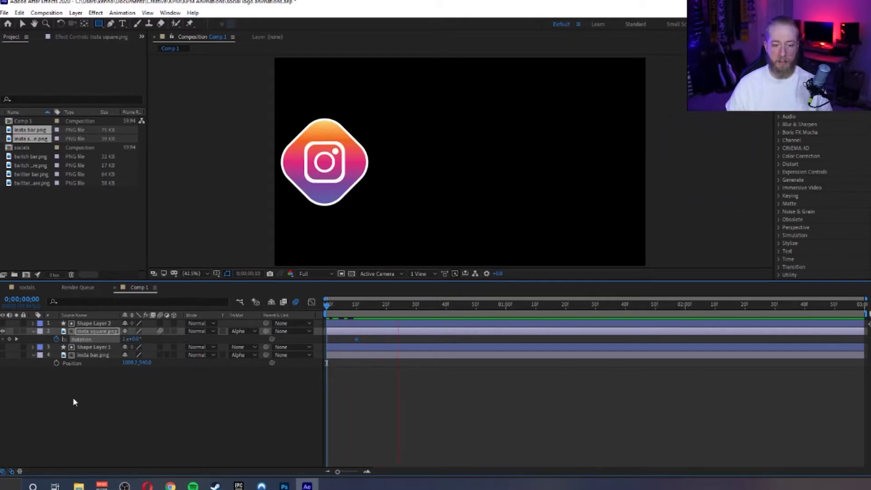
Step: Reveal all transform properties of the insta square and shift its 0;00;00;10 Position and Rotation keyframes to 0;00;00;15
click(353, 306)
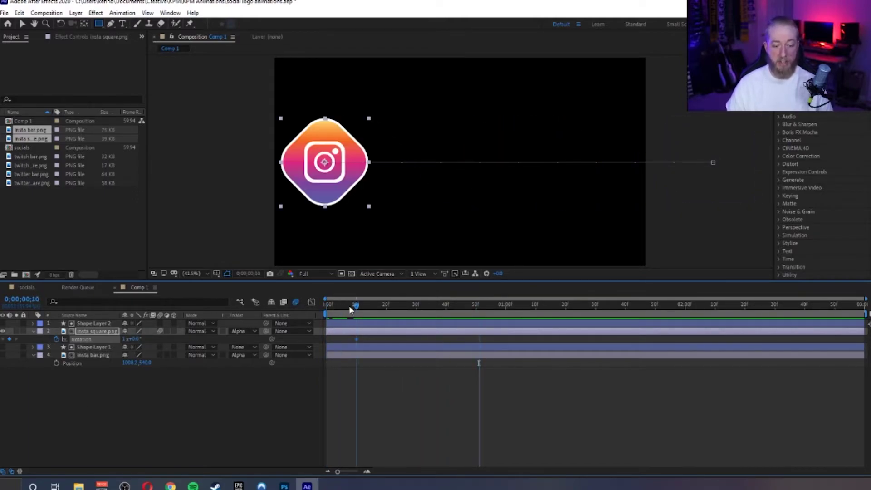
key(t)
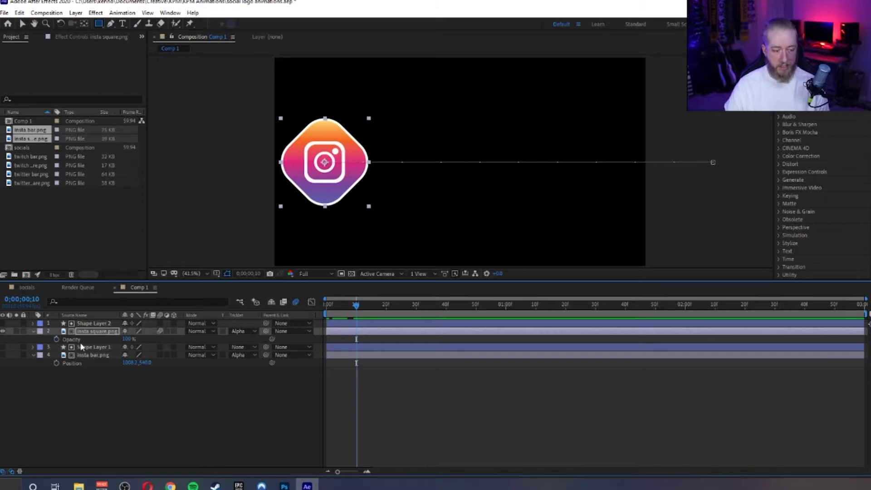
click(35, 332)
click(33, 331)
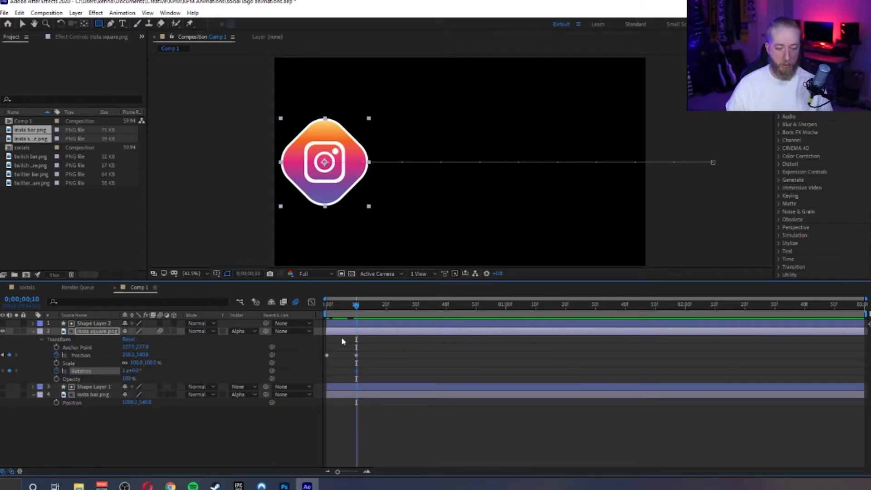
drag(355, 304, 373, 313)
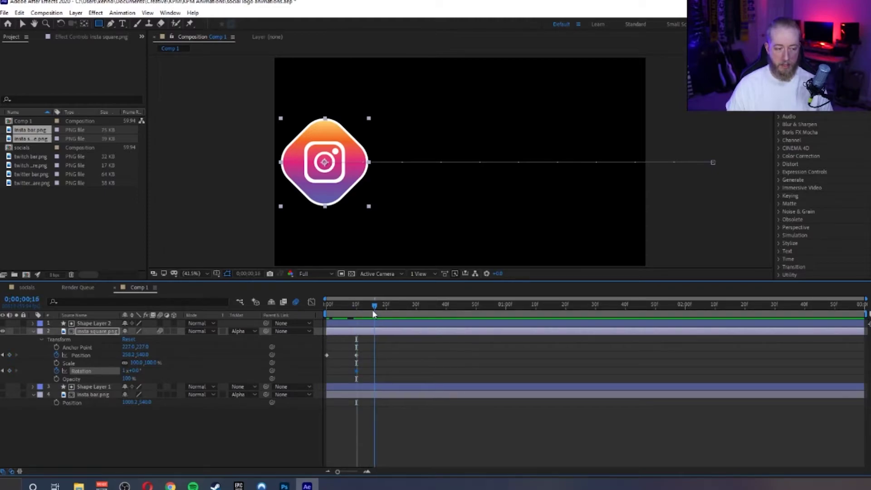
click(39, 302)
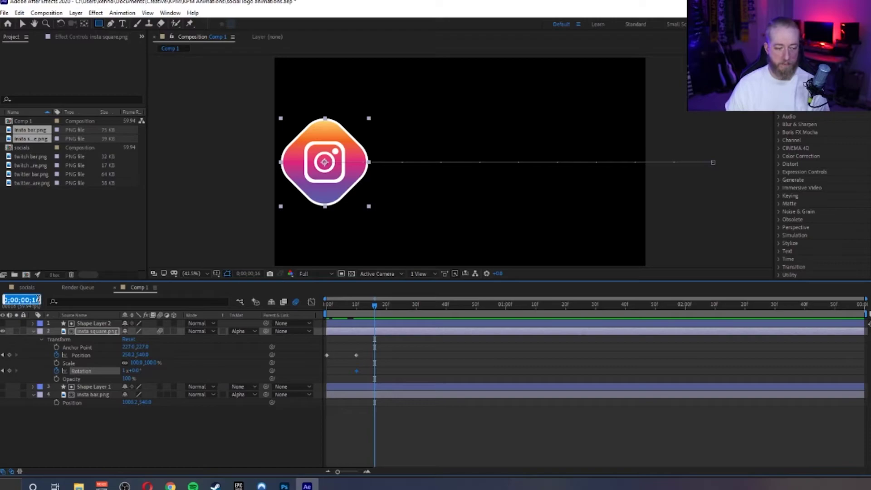
text(15)
key(Return)
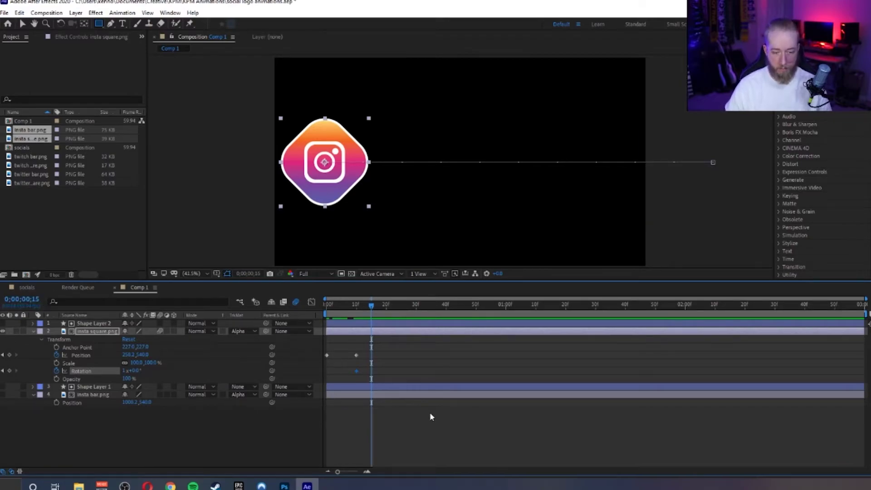
drag(367, 375, 367, 357)
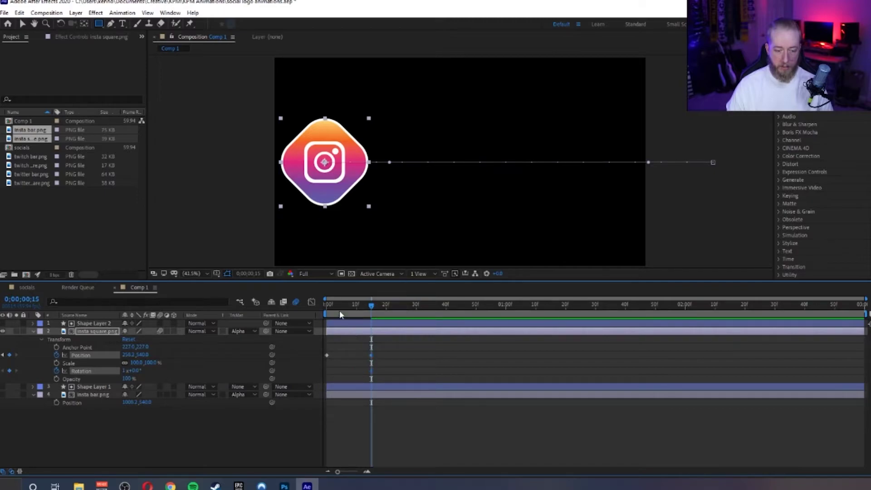
Step: Play back the insta square's retimed animation from the start to check its movement and rotation
key(Home)
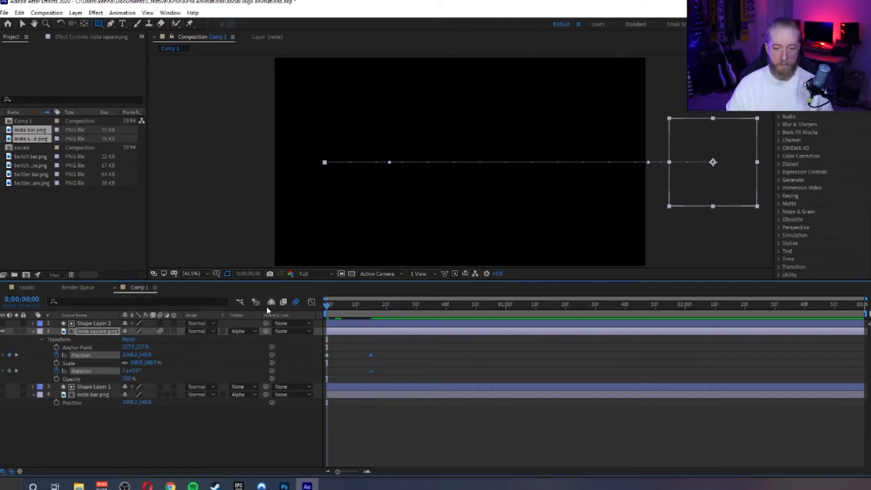
key(space)
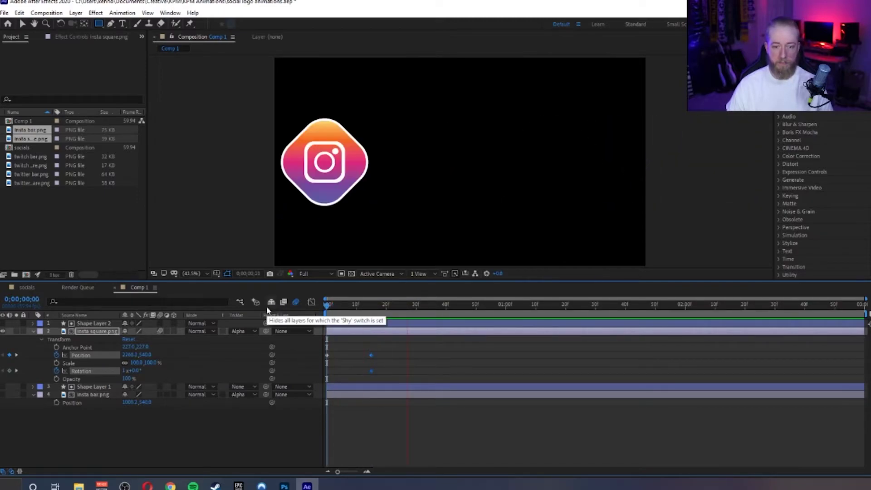
key(space)
Step: Keyframe the insta square's rotation to 0 revolutions at 0;00;00;00, preview the spin and save the project
mouse_move(361, 301)
mouse_down()
mouse_move(316, 306)
mouse_move(367, 312)
mouse_move(326, 311)
mouse_up()
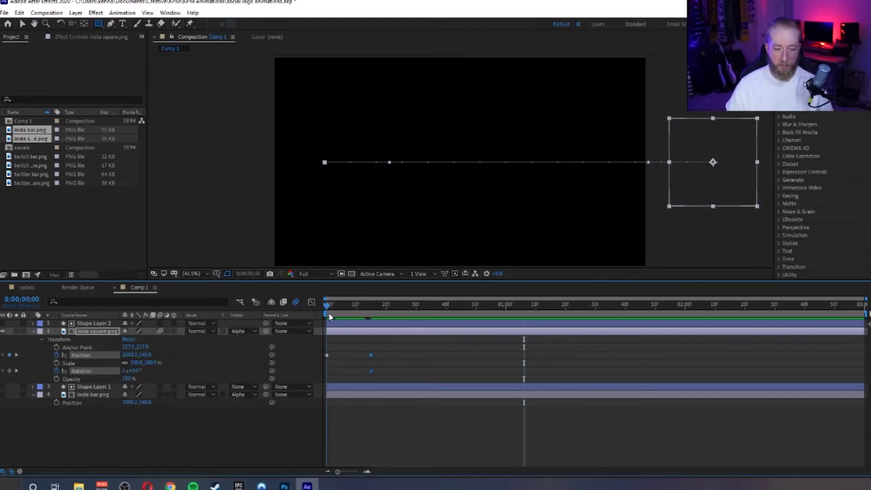
click(397, 361)
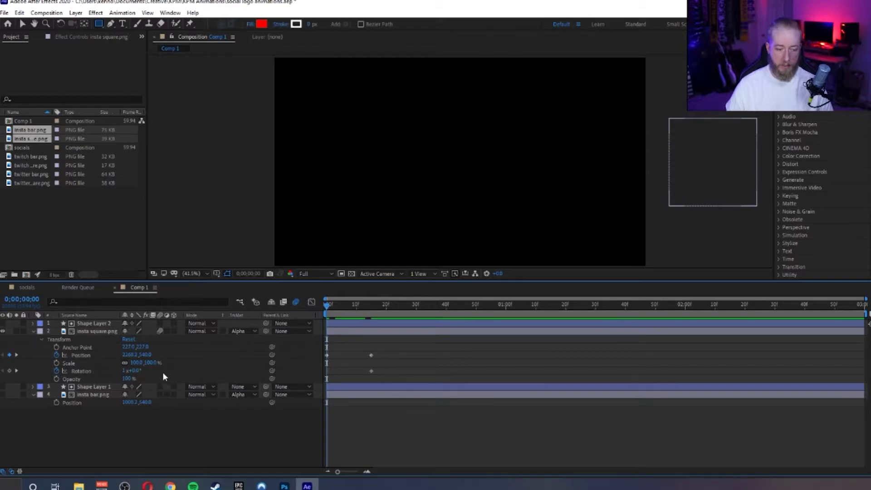
click(126, 371)
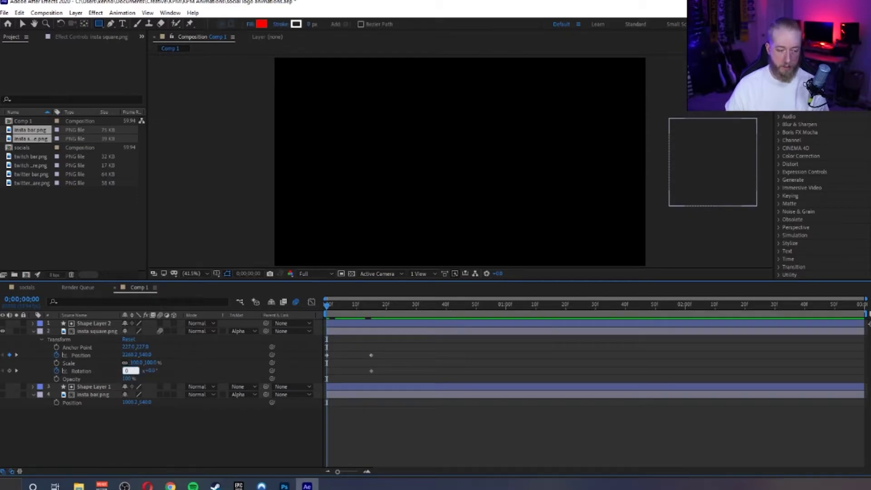
key(Return)
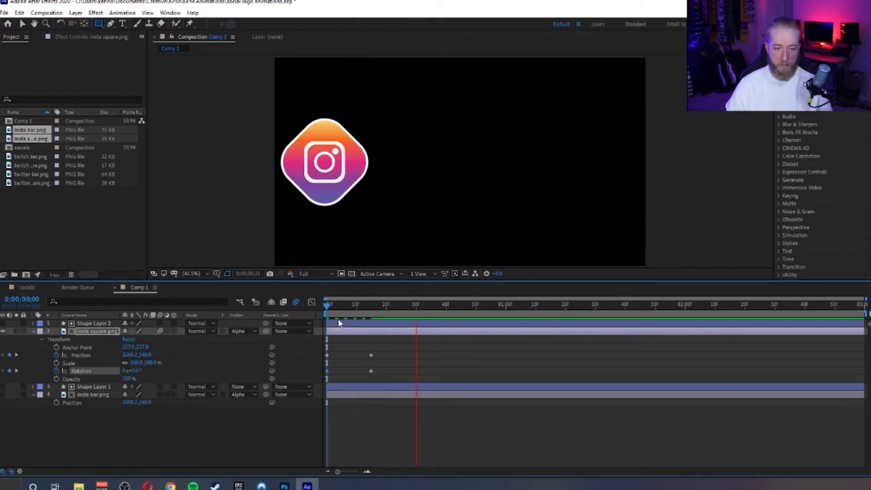
key(space)
click(327, 306)
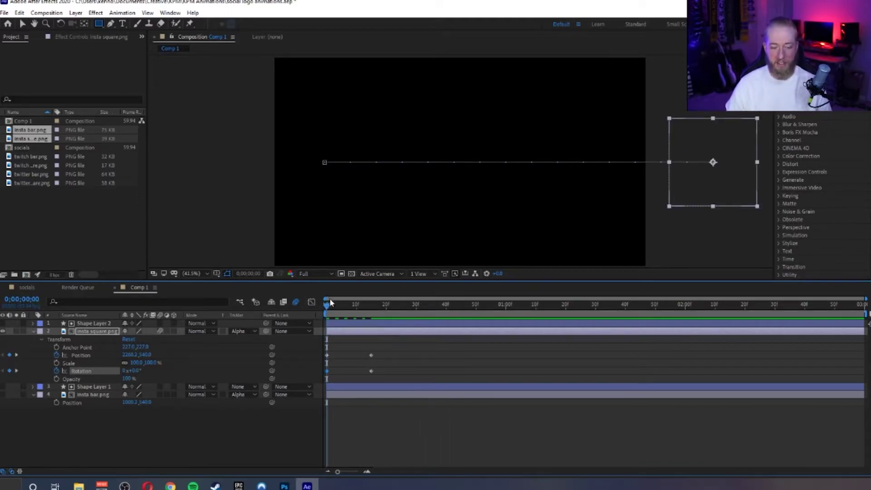
key(ctrl+s)
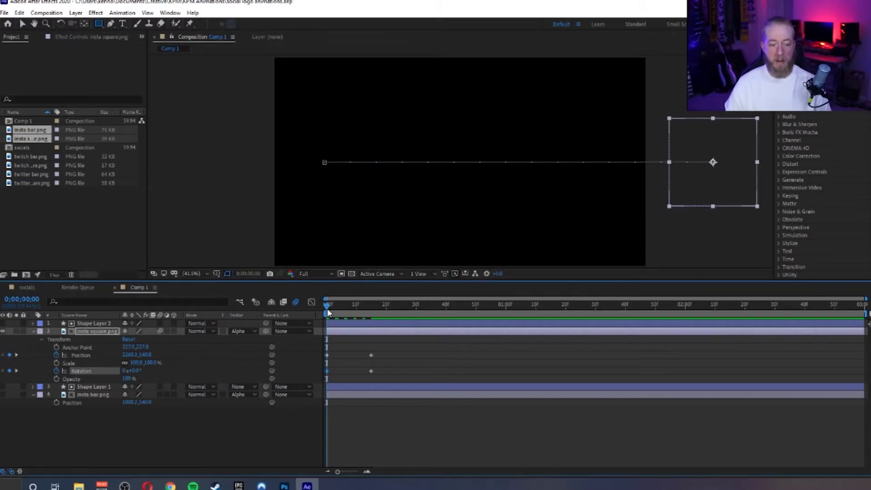
Step: Replace the insta square's Rotation keyframe at 0;00;00;15 with a value of -1x+0.0° to reverse the spin
drag(328, 305, 372, 313)
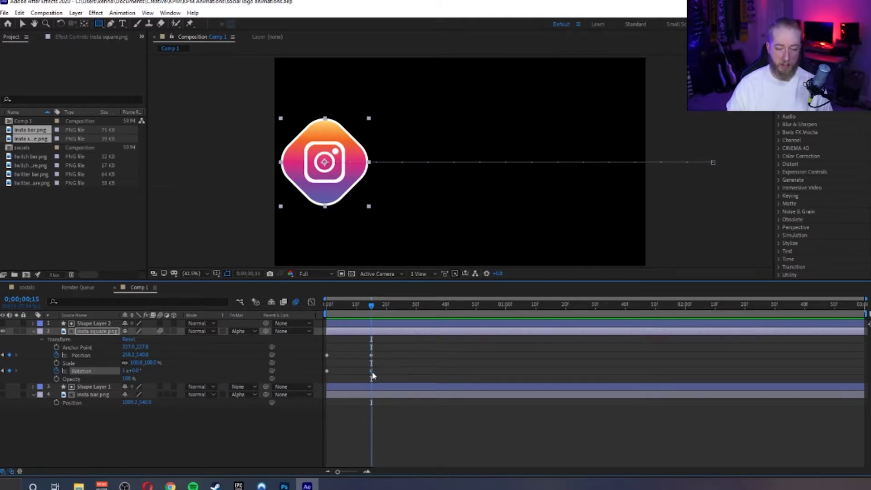
key(Delete)
click(137, 371)
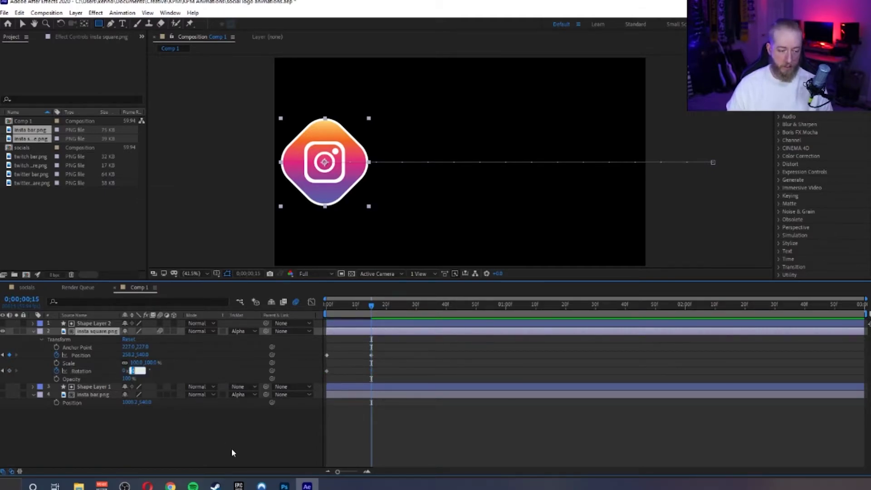
text(-5)
text(60)
key(Return)
Step: Scrub through the insta square's animation up to 0;00;00;15 to check the reversed spin and its keyframes
click(352, 304)
drag(351, 304, 369, 319)
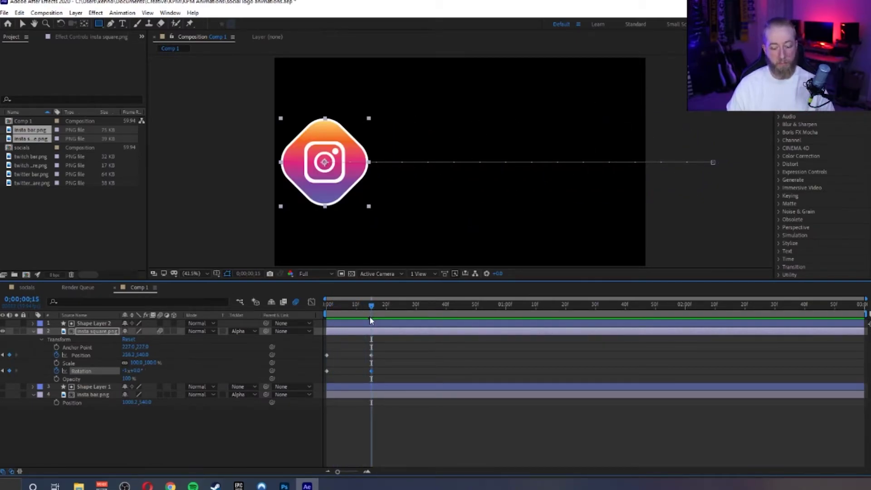
click(33, 332)
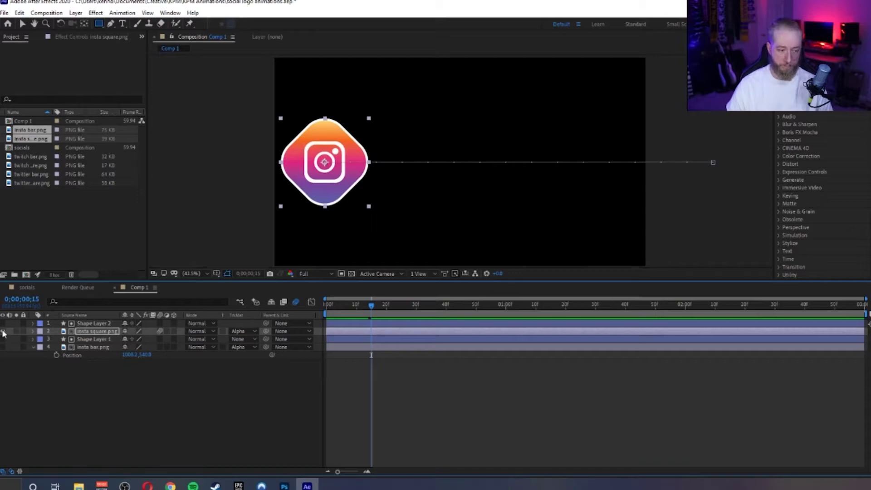
click(33, 331)
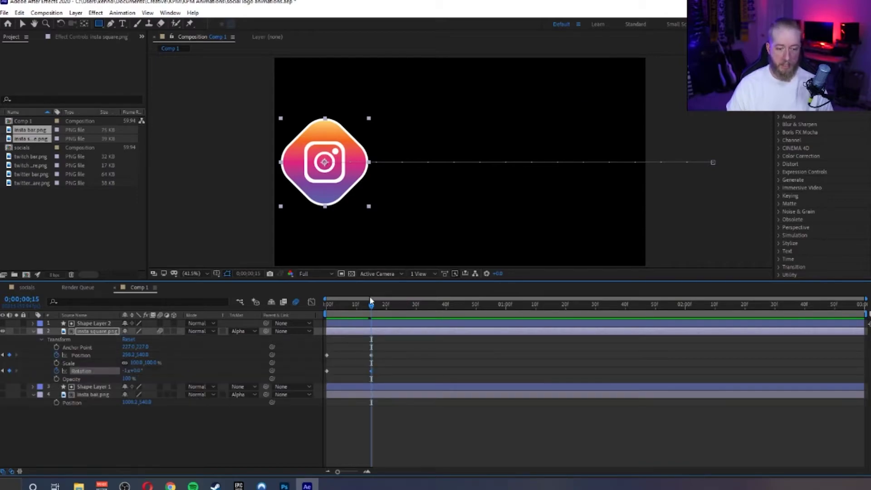
mouse_move(371, 308)
mouse_down()
mouse_move(341, 308)
mouse_move(372, 312)
mouse_up()
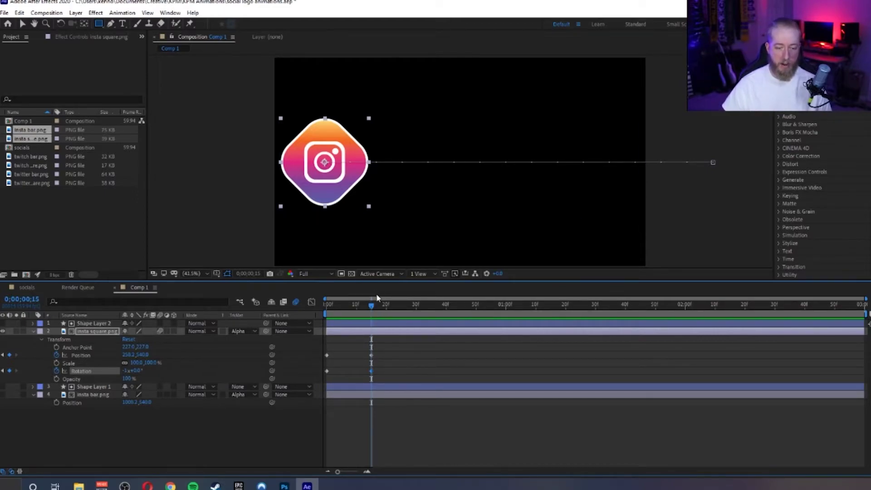
Step: Show the insta bar layer instead of the collapsed insta square and add a Position keyframe to it at 0;00;00;15
click(32, 331)
click(2, 331)
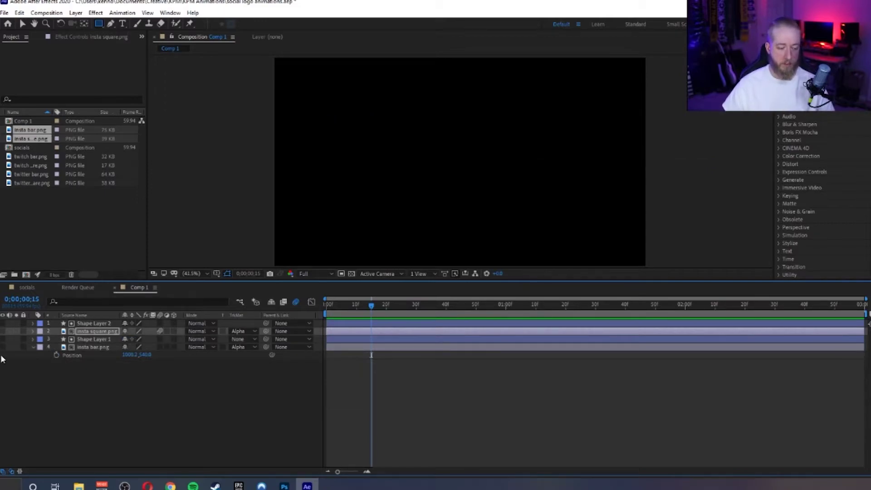
click(3, 347)
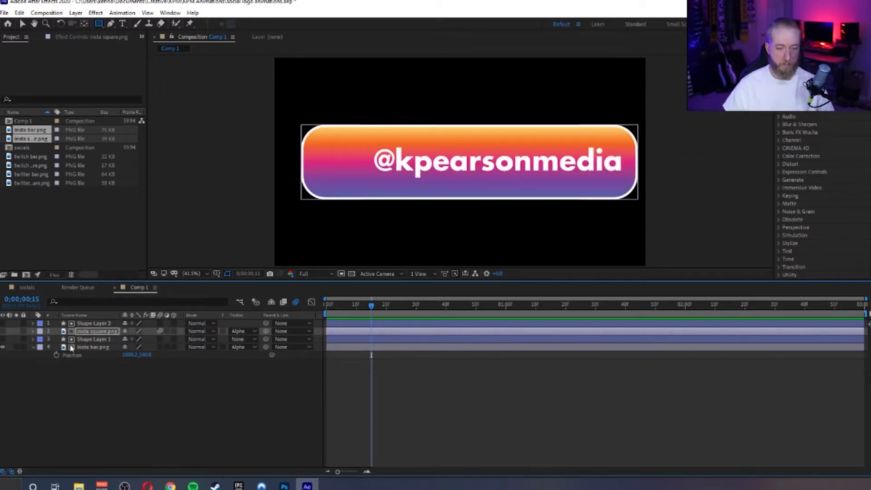
click(108, 347)
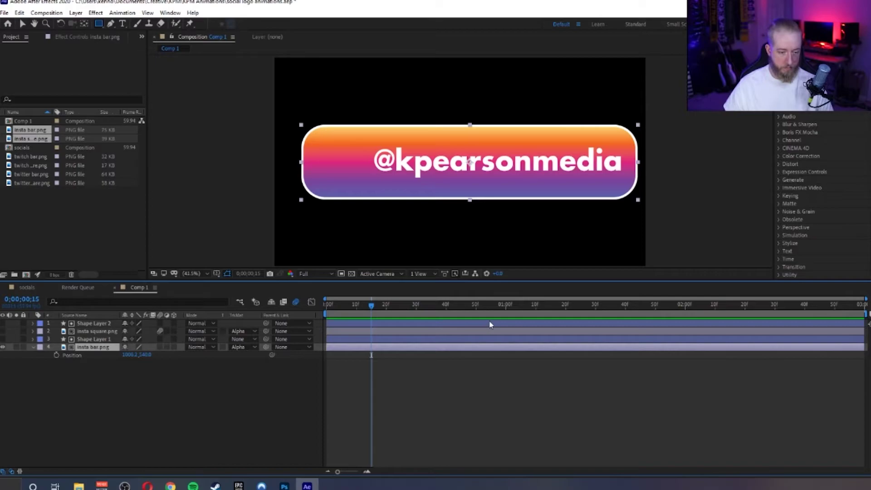
click(56, 355)
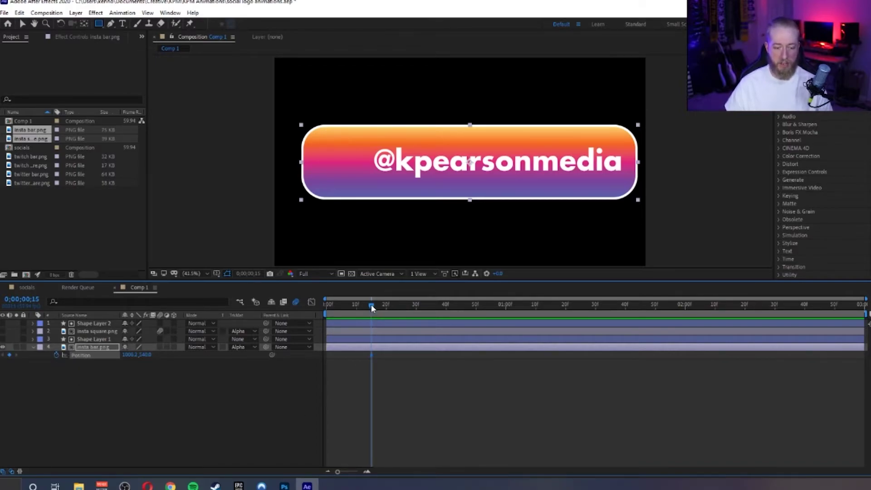
Step: Add a second Position keyframe to the insta bar layer at 0;00;00;30, keeping the bar fully extended
drag(381, 304, 408, 308)
click(37, 302)
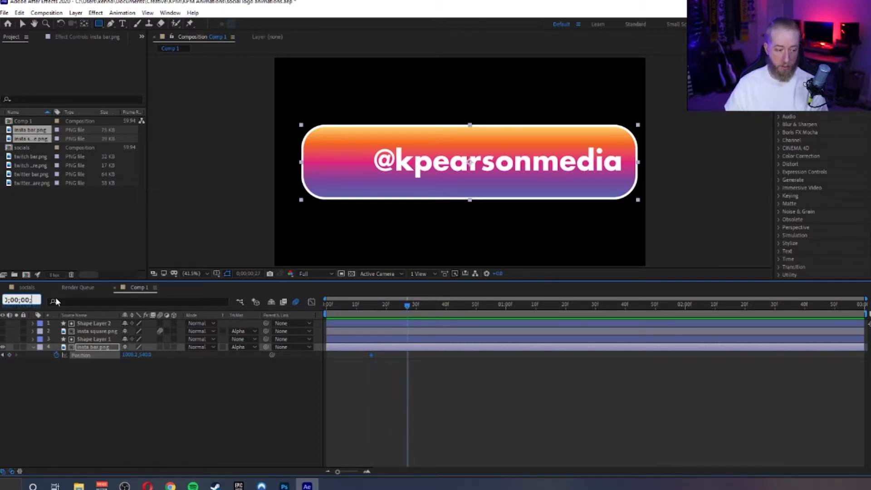
text(30)
key(Return)
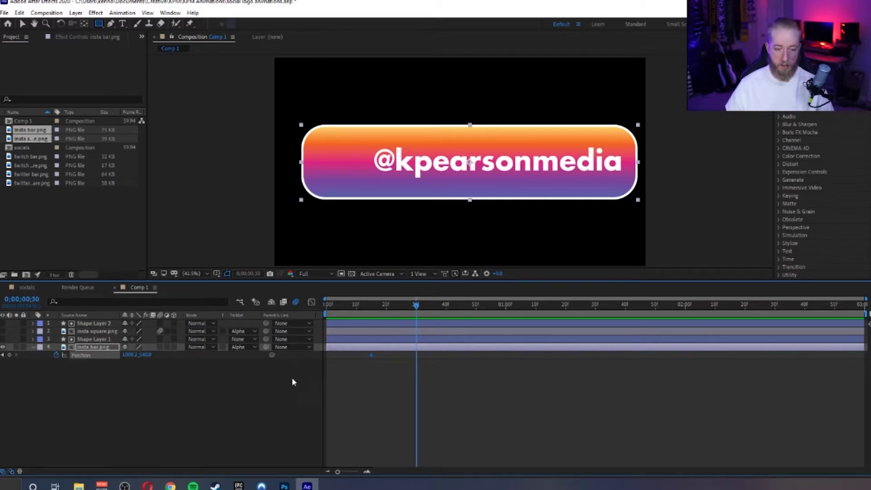
click(9, 355)
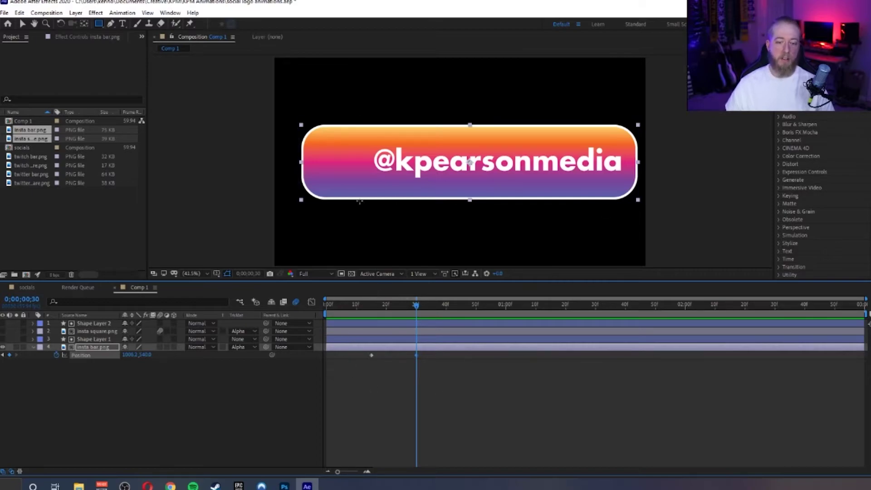
Step: At 0;00;00;15, set the insta bar's X position to -777 so the bar starts out of sight
drag(387, 307, 374, 308)
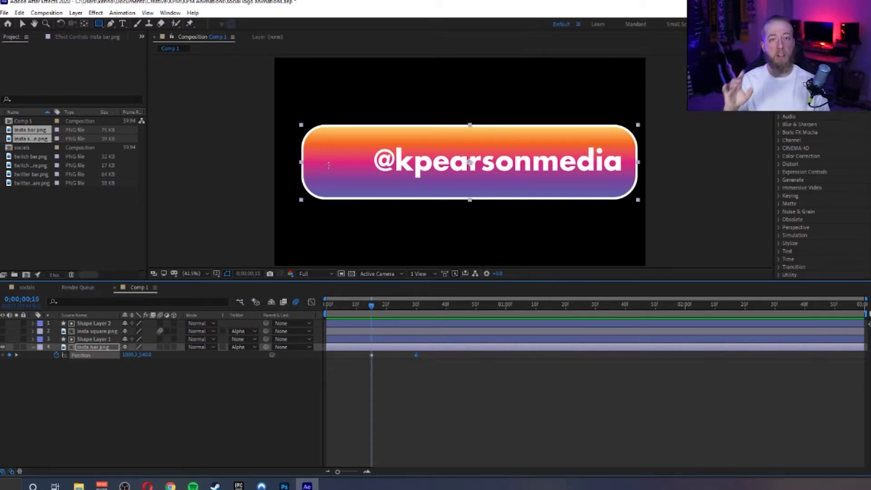
click(130, 355)
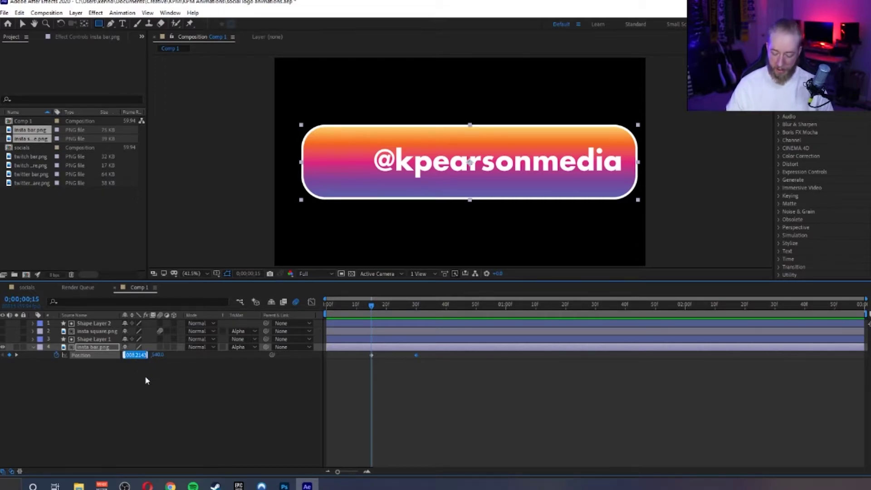
text(-625)
key(Return)
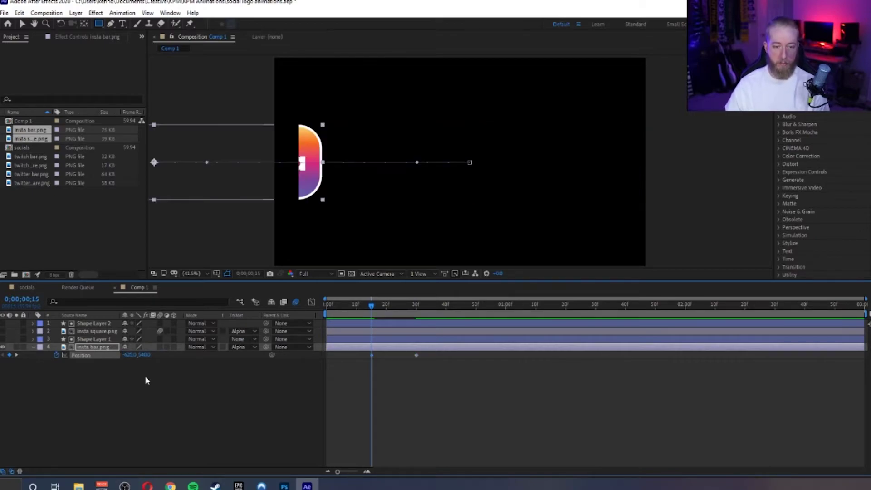
drag(132, 354, 65, 364)
Step: Enable motion blur on the insta bar layer and preview its slide-out from the start of the composition
drag(370, 305, 336, 305)
click(160, 347)
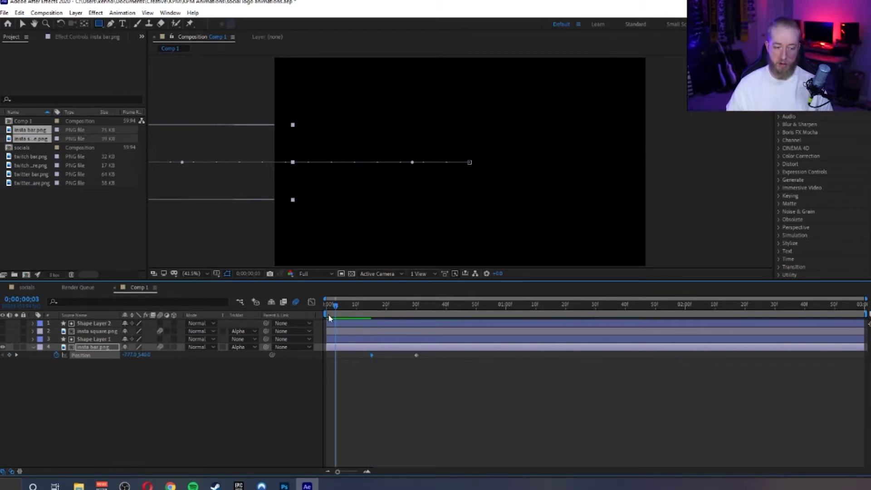
drag(337, 305, 283, 311)
key(space)
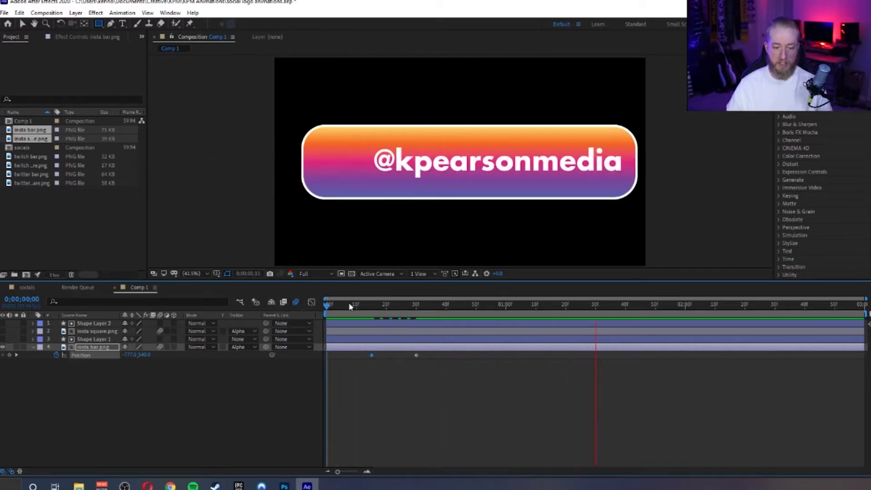
click(402, 305)
drag(405, 303, 301, 313)
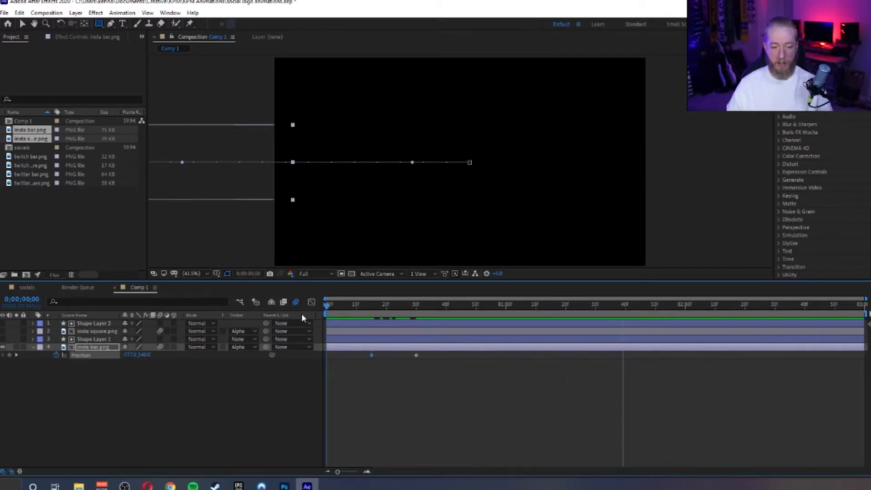
Step: Show the insta square layer again and preview the logo and bar together, stopping at 0;00;00;16 to inspect the overlap
click(2, 336)
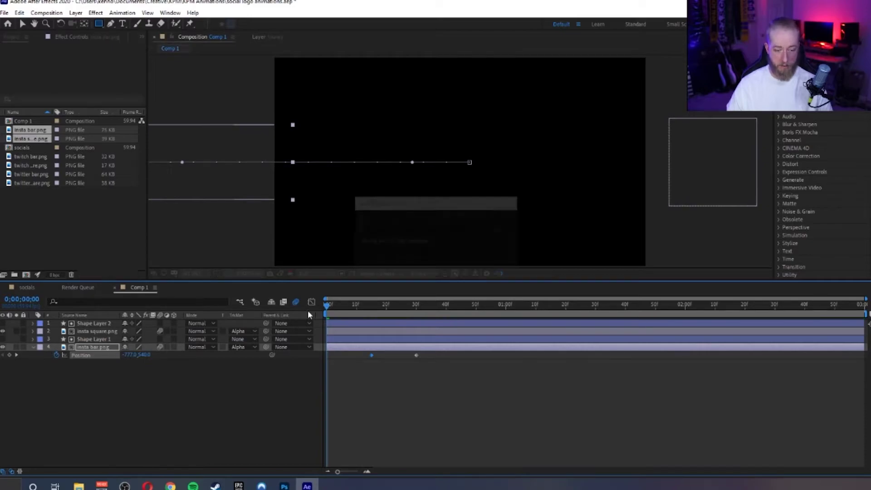
click(374, 427)
key(space)
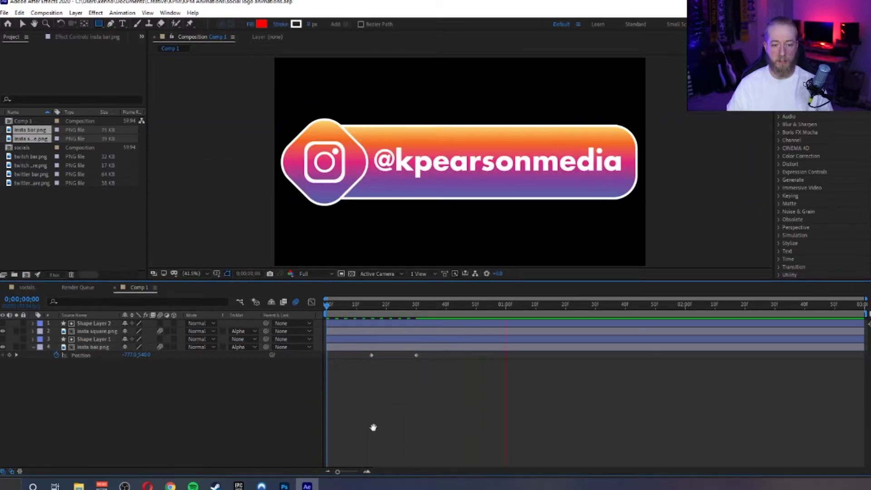
drag(368, 305, 375, 310)
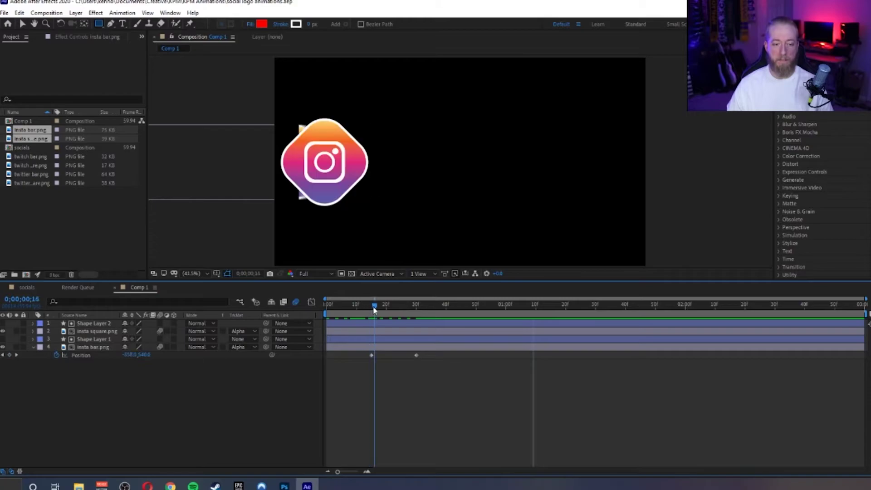
Step: Narrow Shape Layer 1's matte rectangle so its left edge starts at the logo's centre, and preview the animation
click(225, 323)
click(102, 339)
click(102, 339)
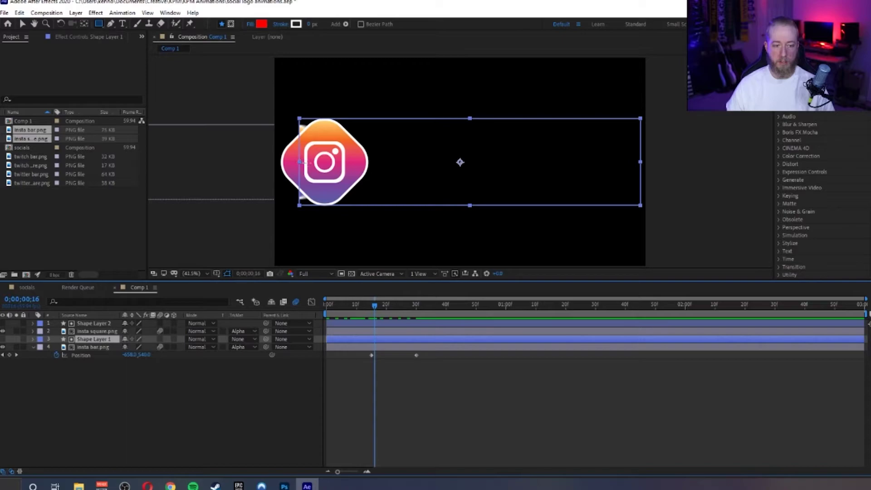
double_click(300, 161)
key(Delete)
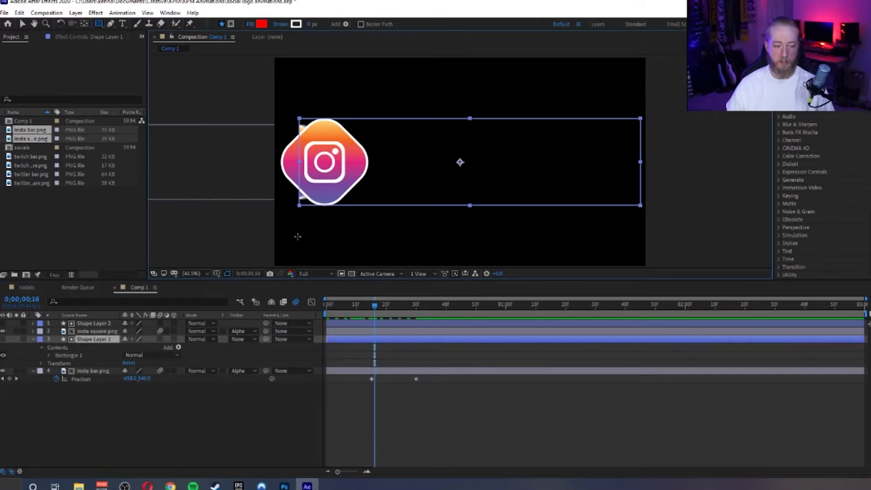
key(v)
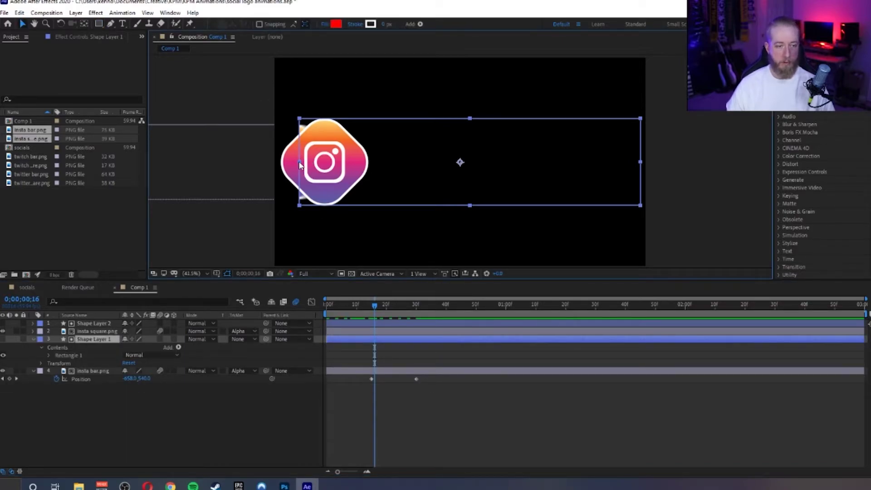
drag(300, 166, 309, 166)
drag(541, 164, 551, 165)
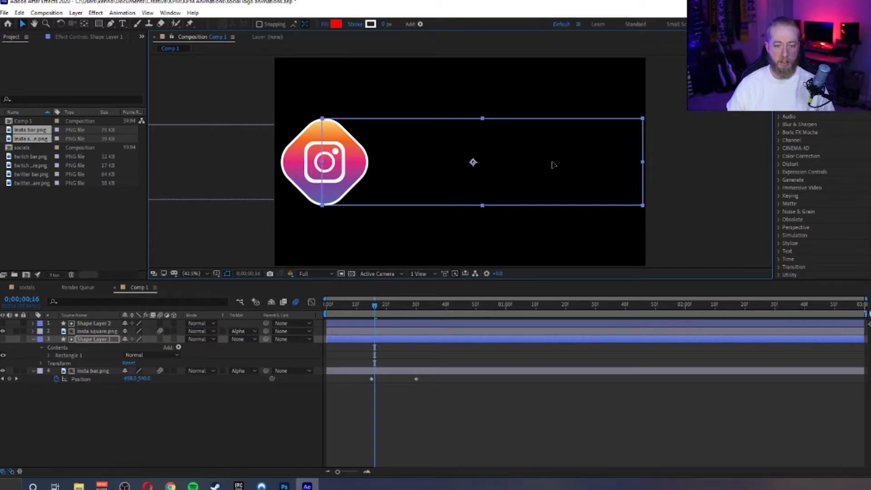
click(472, 50)
drag(375, 303, 260, 305)
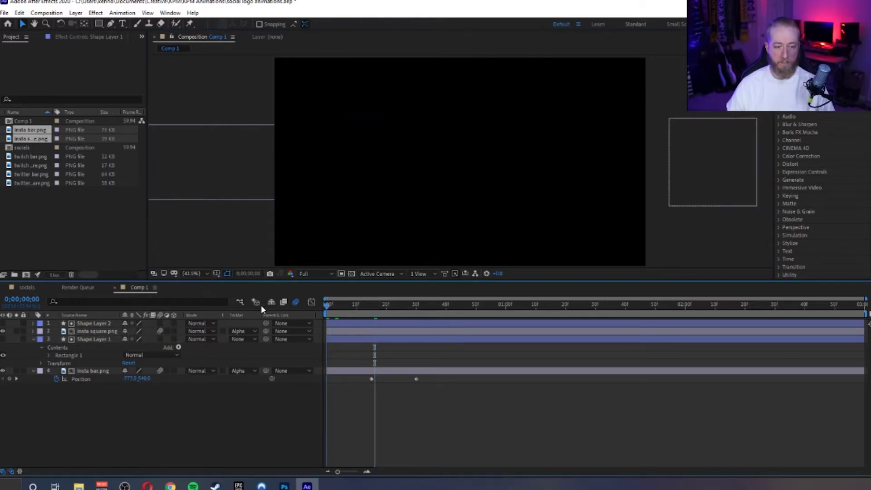
key(space)
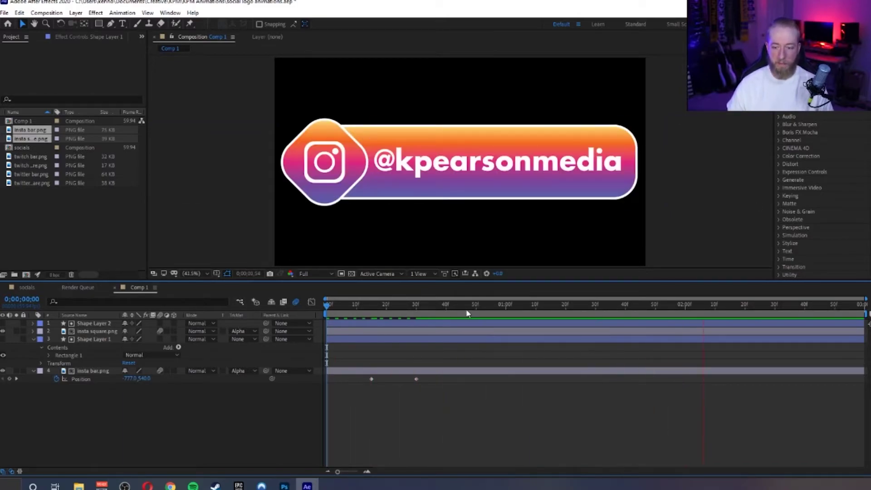
key(space)
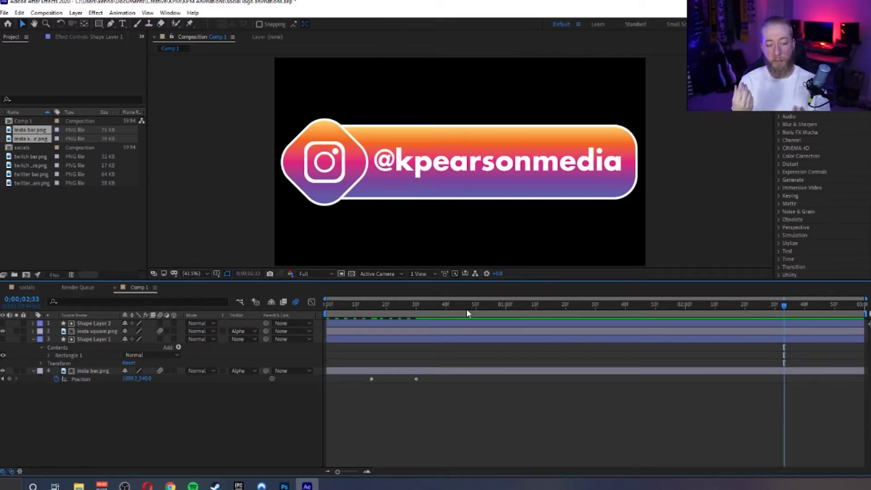
Step: Set the current time to 0;00;02;35
click(68, 355)
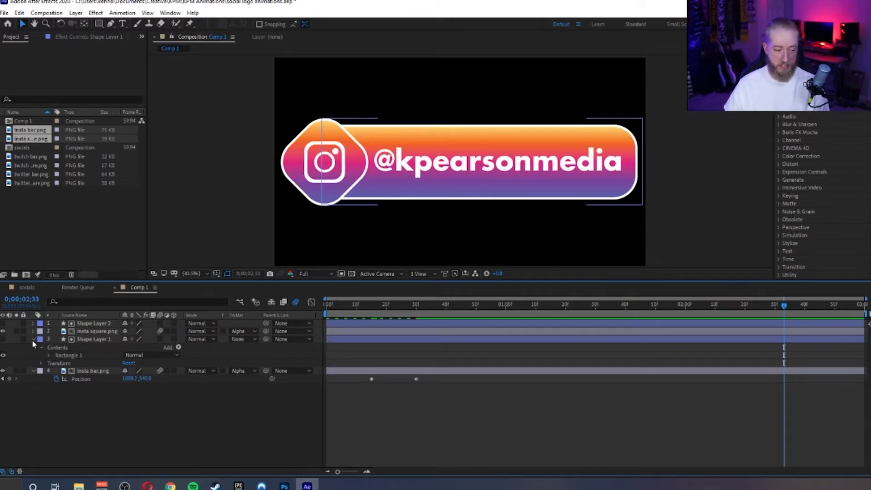
key(F2)
drag(370, 307, 862, 307)
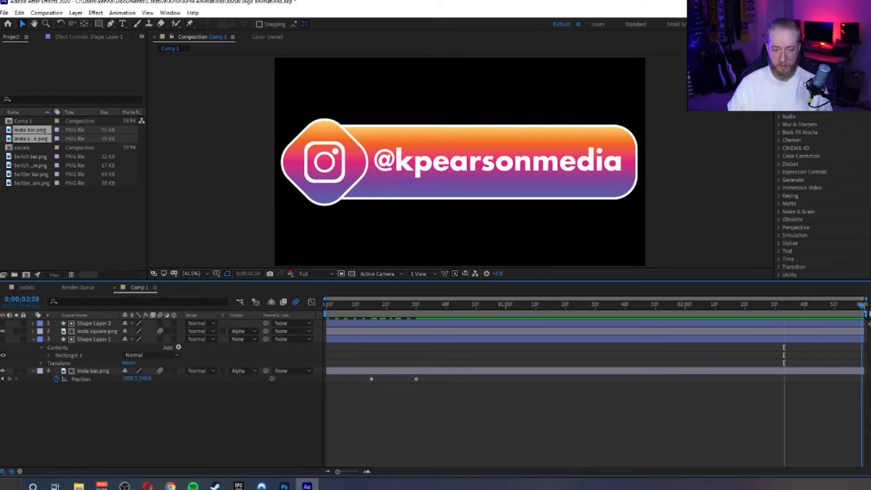
click(22, 299)
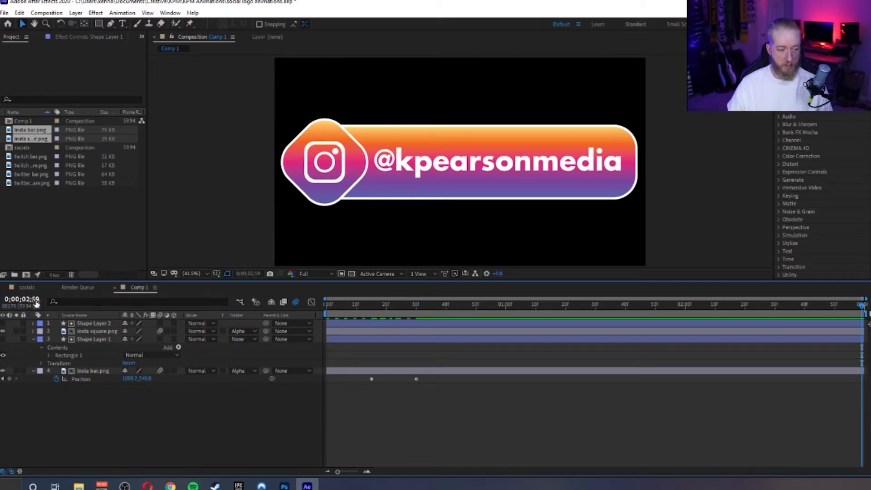
click(95, 339)
click(138, 379)
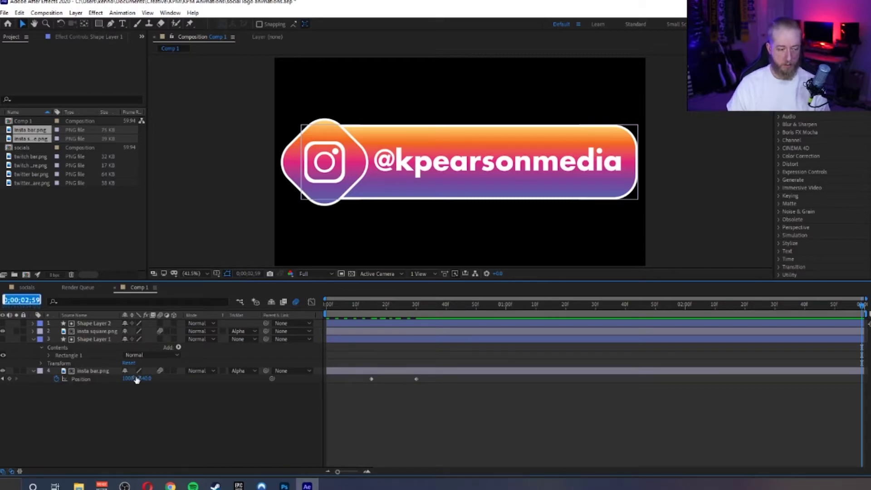
key(End)
key(BackSpace)
key(BackSpace)
text(35)
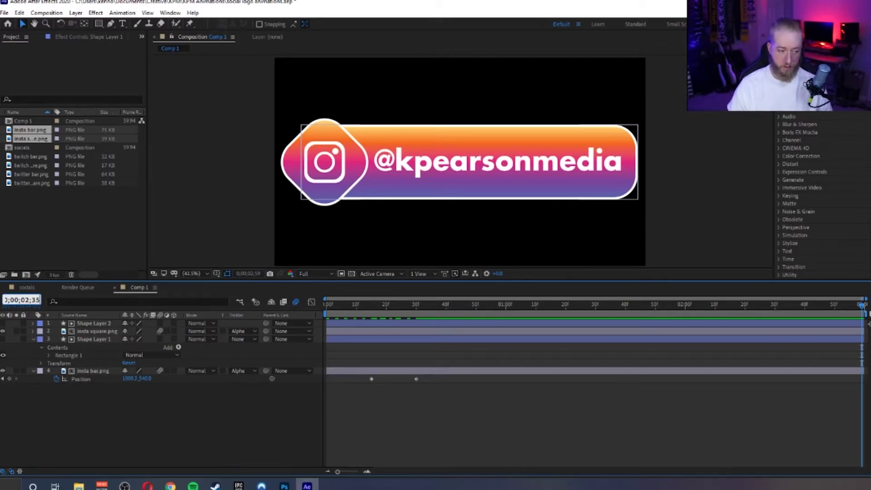
key(Return)
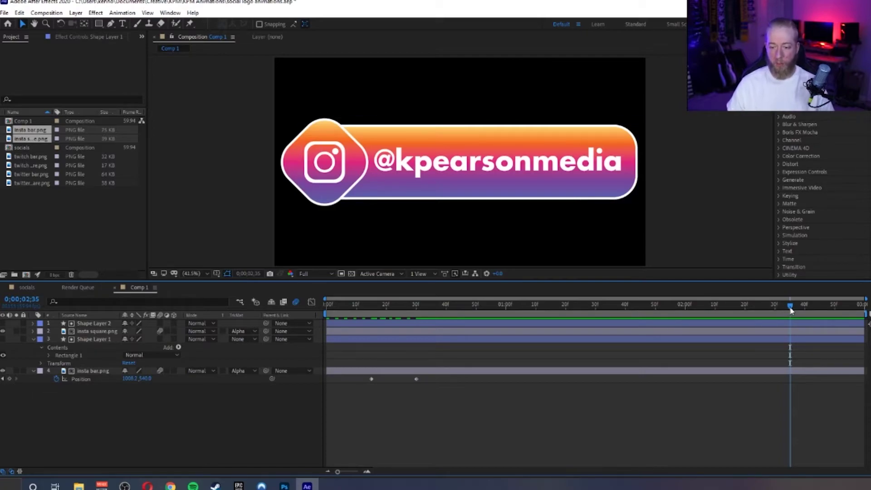
Step: Add an insta bar Position keyframe at 0;00;02;45 and set its X position to -700 at 0;00;02;59
drag(789, 309, 820, 309)
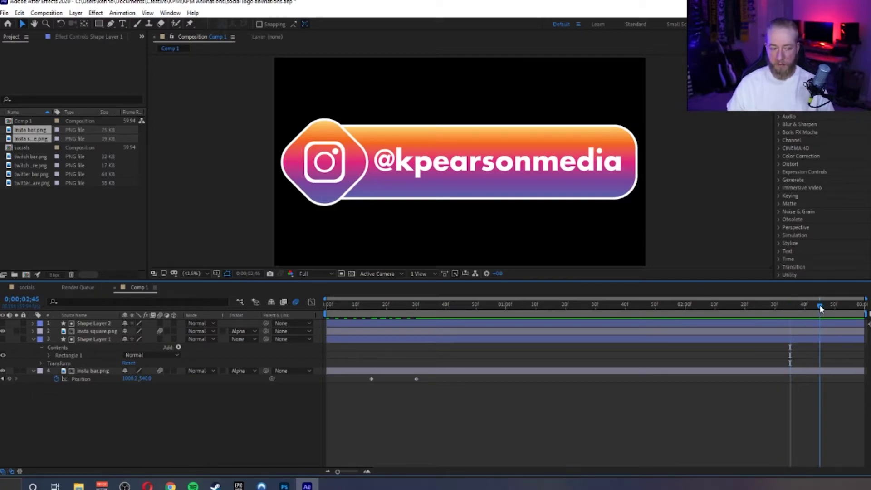
click(9, 379)
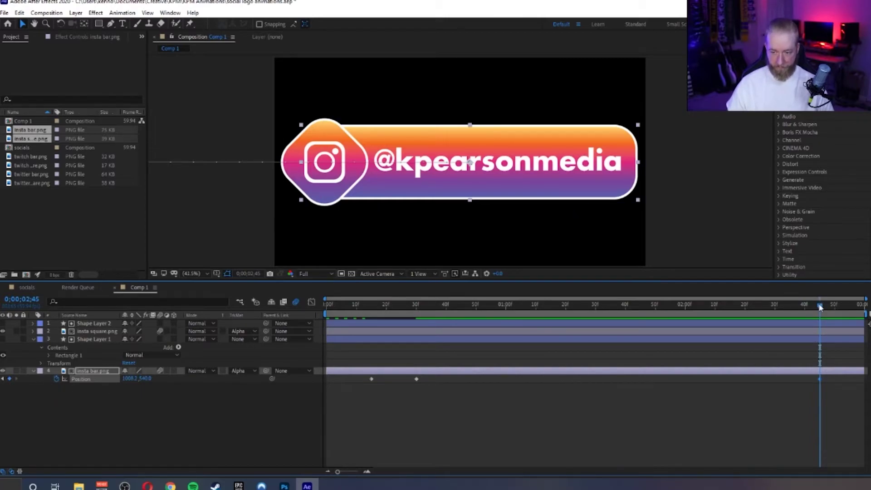
drag(820, 307, 862, 306)
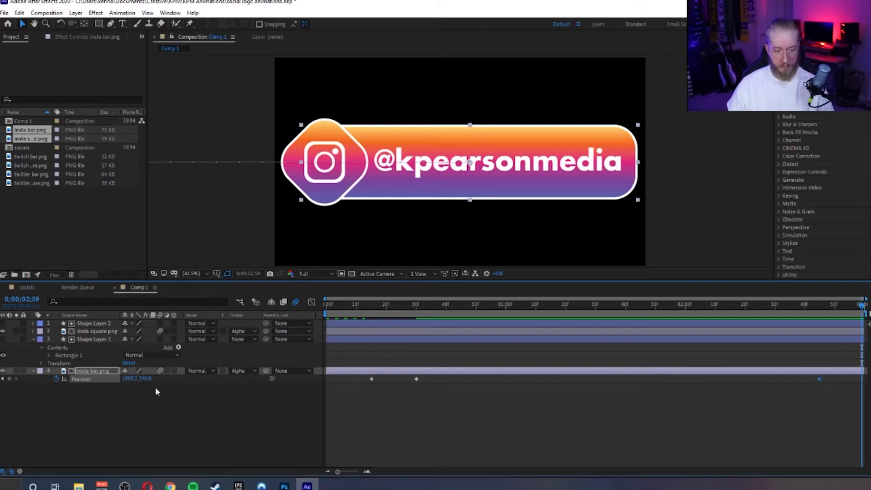
click(133, 379)
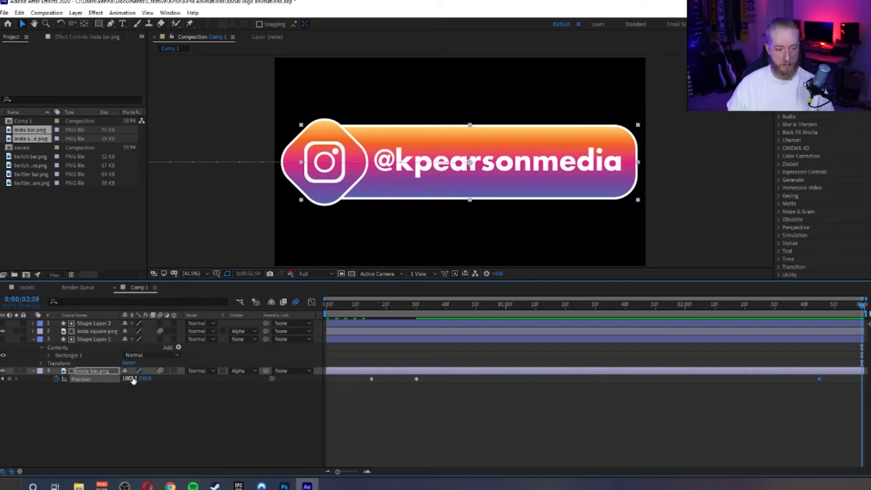
click(133, 378)
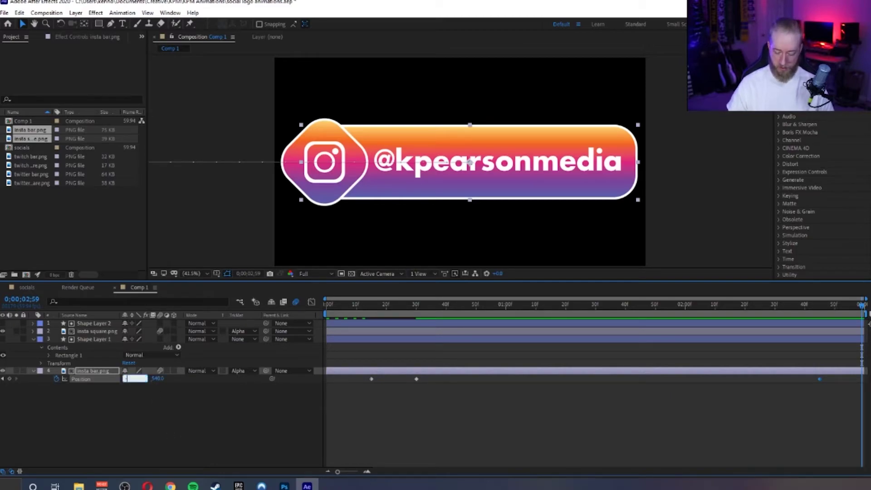
key(Return)
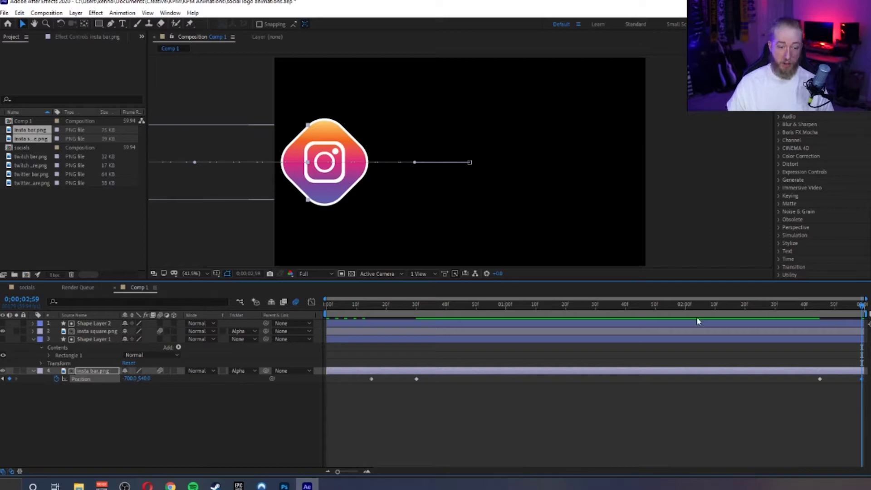
Step: Collapse Shape Layer 1, reveal the insta square layer's transform properties and set the current time to 0;00;02;45
click(567, 345)
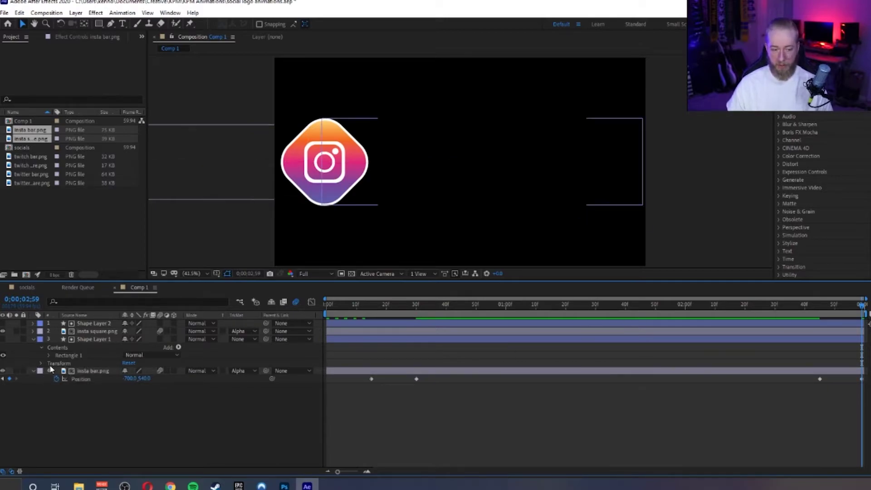
click(98, 338)
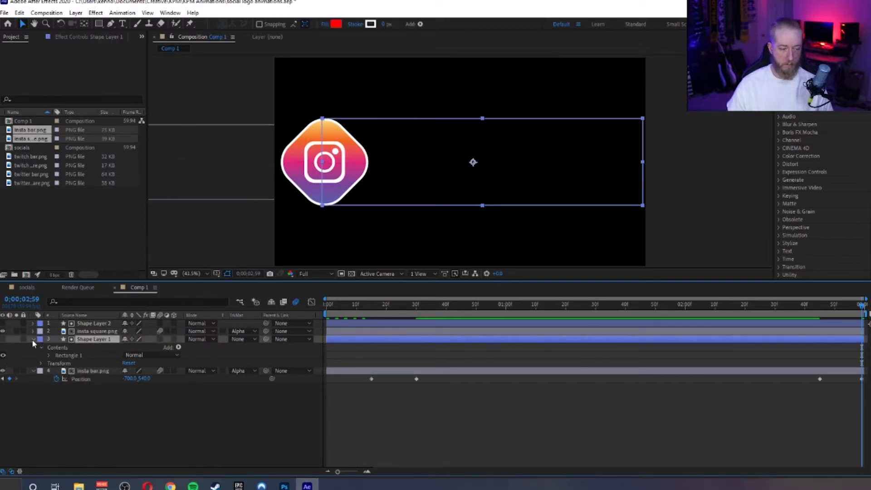
click(32, 338)
click(33, 331)
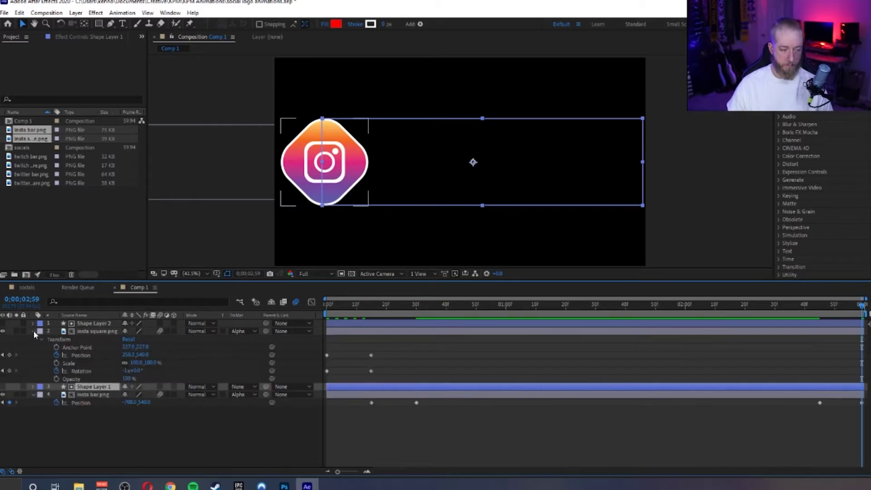
click(96, 331)
click(710, 304)
key(space)
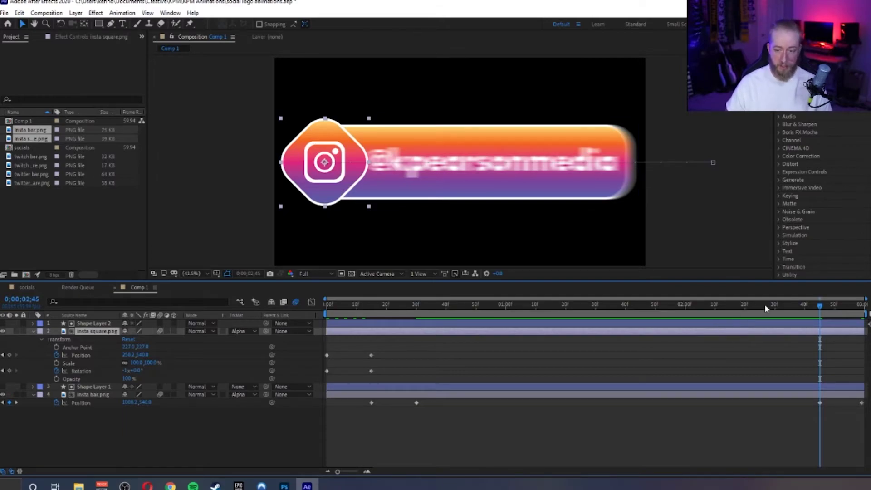
drag(805, 311, 788, 311)
key(ctrl+v)
key(ctrl+z)
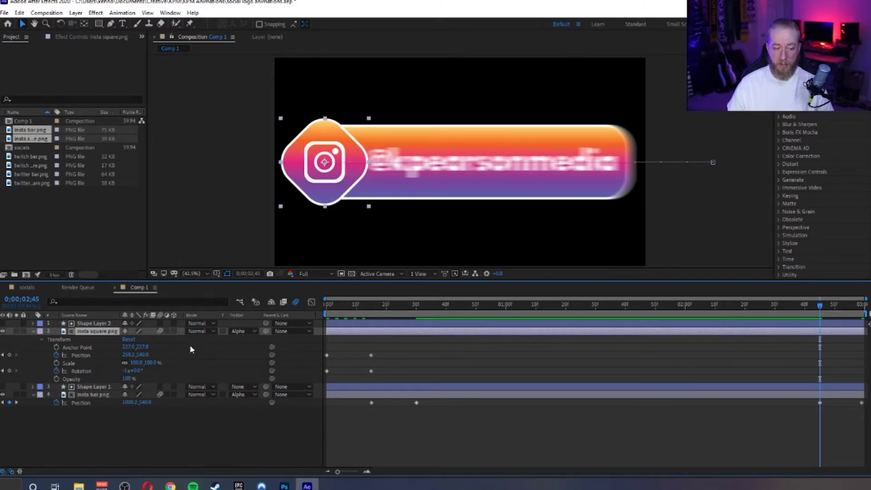
Step: Add an insta square Position keyframe at 0;00;02;45 and set its X position to 2169.2 at 0;00;02;59
click(9, 355)
drag(832, 308, 866, 308)
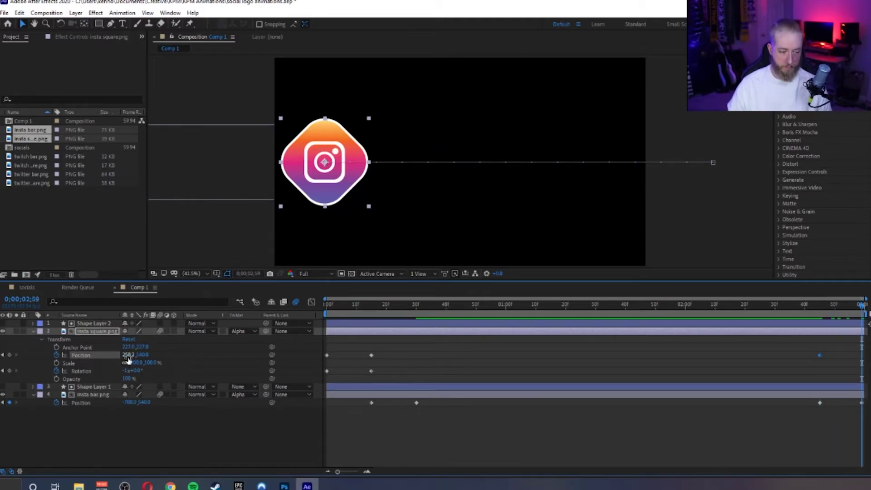
drag(128, 358, 393, 358)
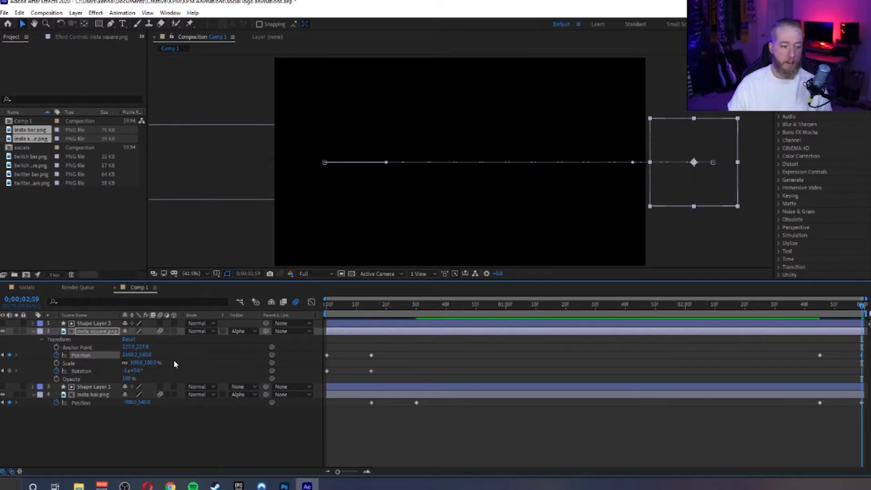
Step: Add an insta square Rotation keyframe at 0;00;02;45 and set its rotation to 0 revolutions at 0;00;02;59
click(817, 306)
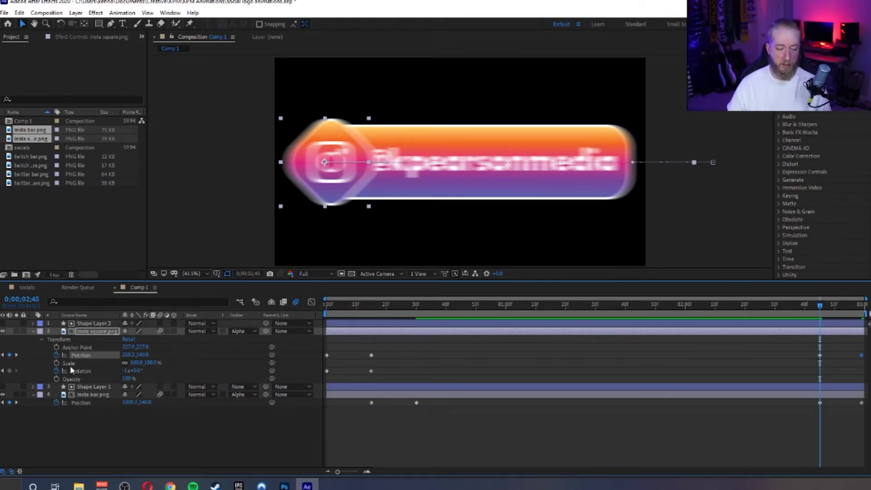
click(9, 371)
drag(840, 303, 863, 303)
click(126, 371)
text(0)
key(Return)
mouse_move(819, 310)
mouse_down()
mouse_move(788, 311)
mouse_move(843, 311)
mouse_move(827, 313)
mouse_up()
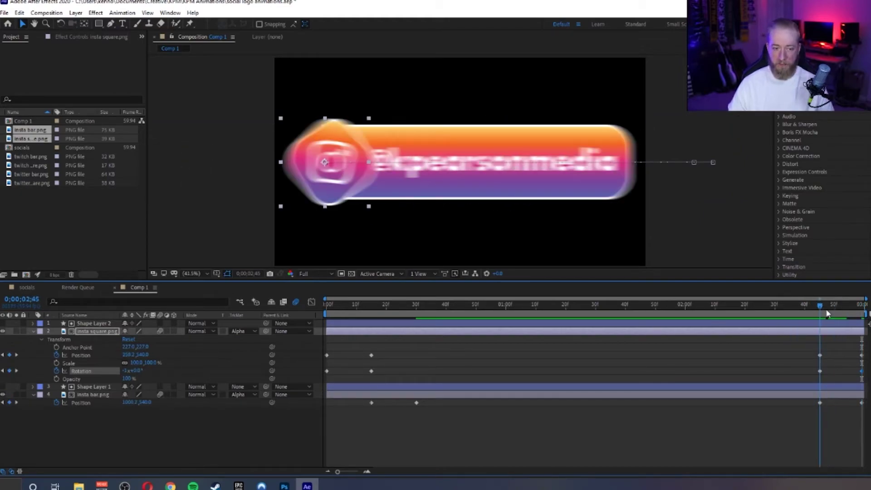
Step: Move the insta square's exit Position and Rotation keyframes earlier so they end at 0;00;02;45, and collapse the layer
drag(799, 351, 820, 369)
drag(819, 309, 862, 307)
key(Home)
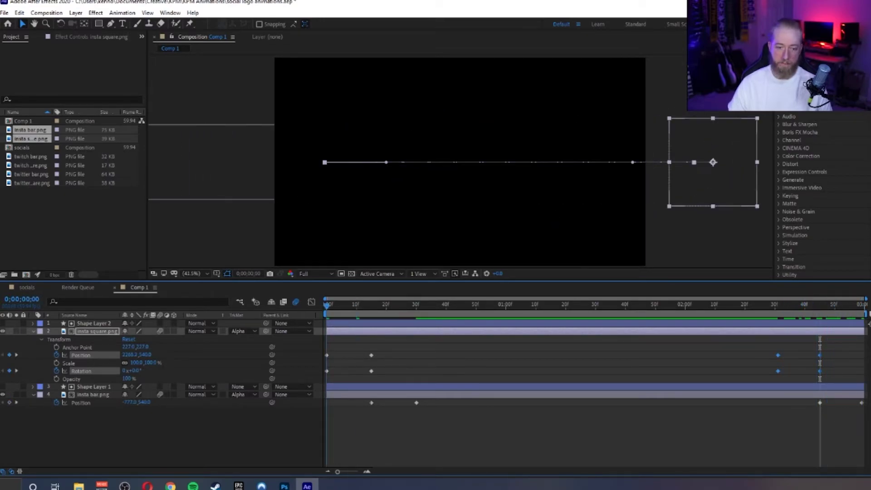
click(33, 332)
click(48, 382)
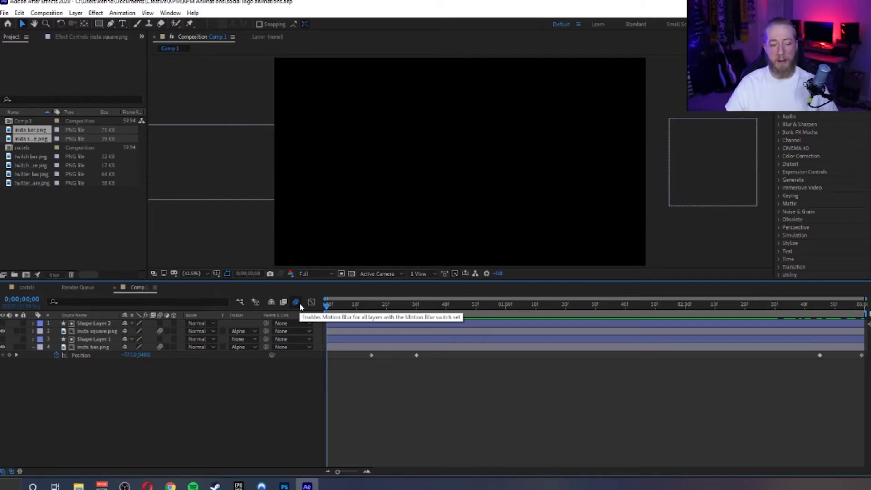
Step: Turn on the transparency grid to check the composition's background, and turn it off again
click(351, 274)
drag(347, 305, 207, 317)
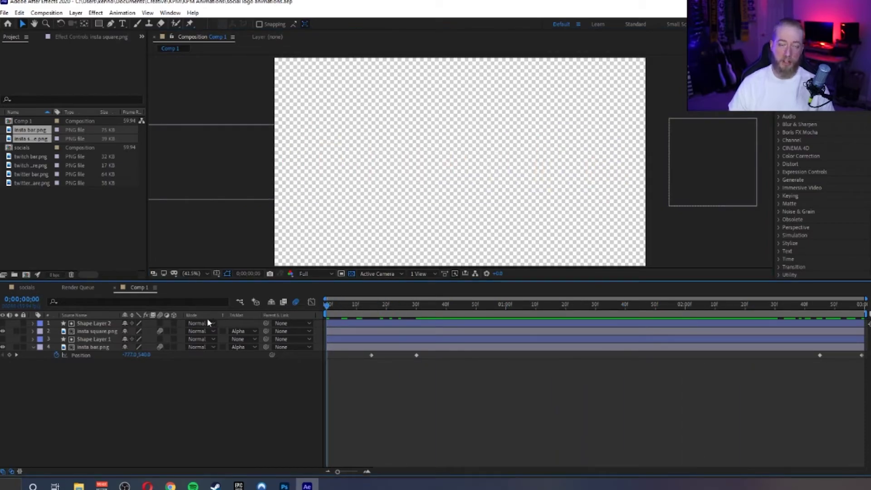
click(350, 275)
click(351, 274)
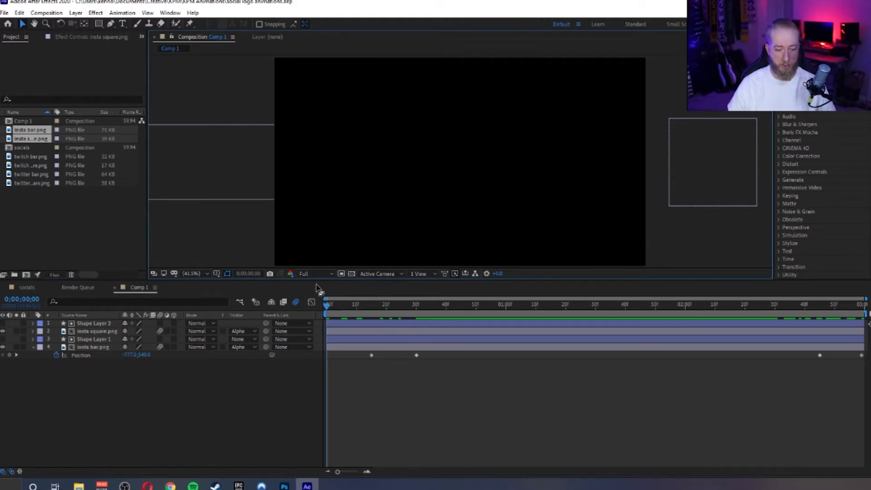
Step: Preview the animation and inspect how the logo and bar exit around 0;00;02;45
click(211, 443)
key(space)
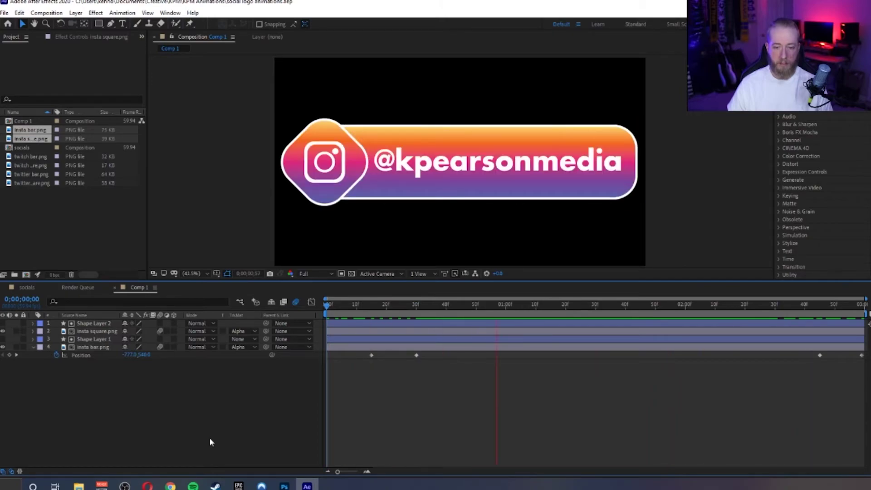
key(space)
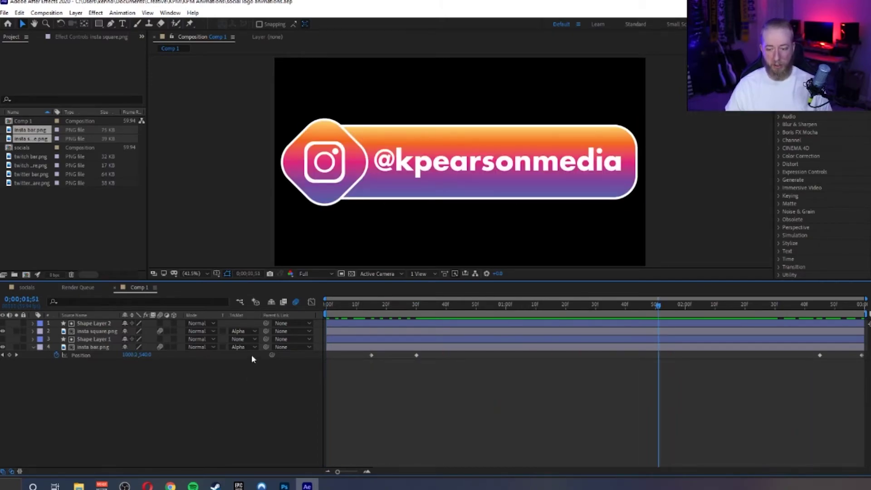
drag(662, 309, 818, 308)
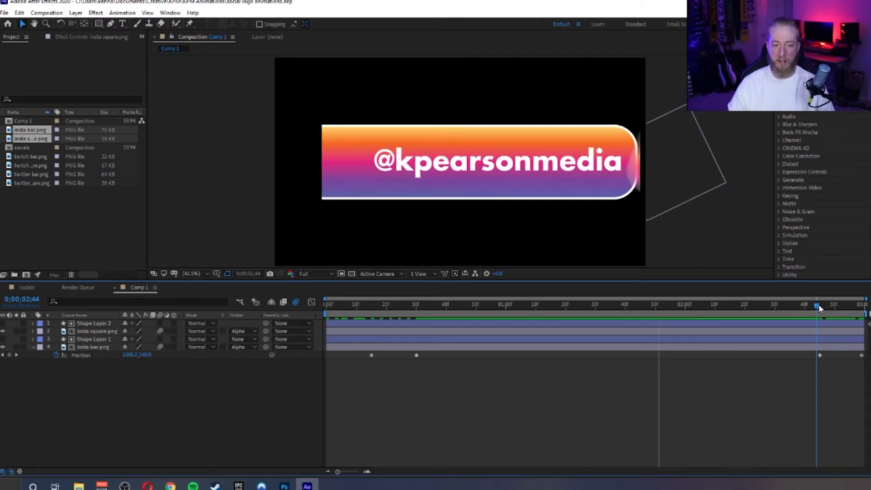
mouse_move(819, 308)
mouse_down()
mouse_move(868, 313)
mouse_move(804, 311)
mouse_move(820, 310)
mouse_up()
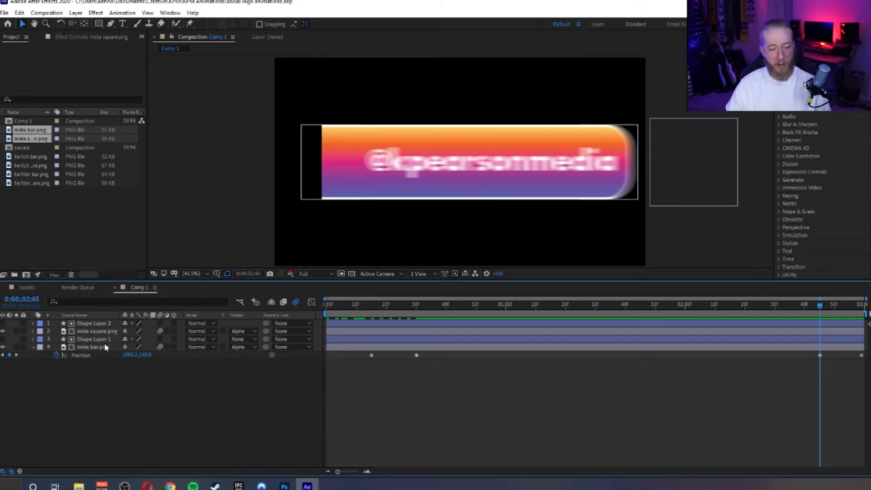
Step: Move the insta square's exit keyframes to start at 0;00;02;45 and the insta bar's exit Position keyframes to end at 0;00;02;45
click(86, 333)
key(t)
ctrl+click(95, 354)
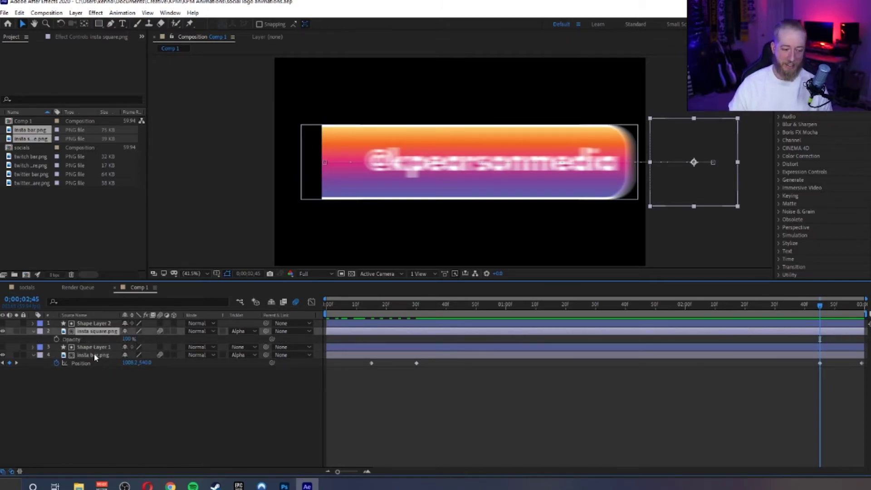
key(u)
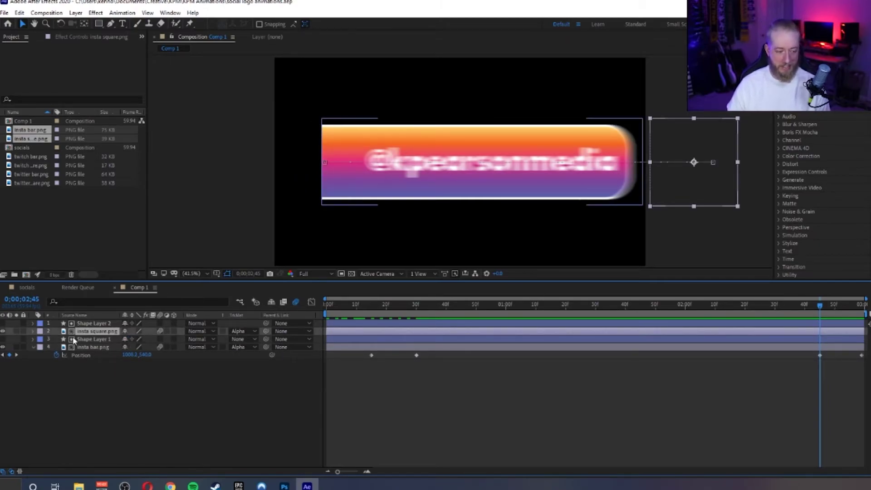
click(33, 331)
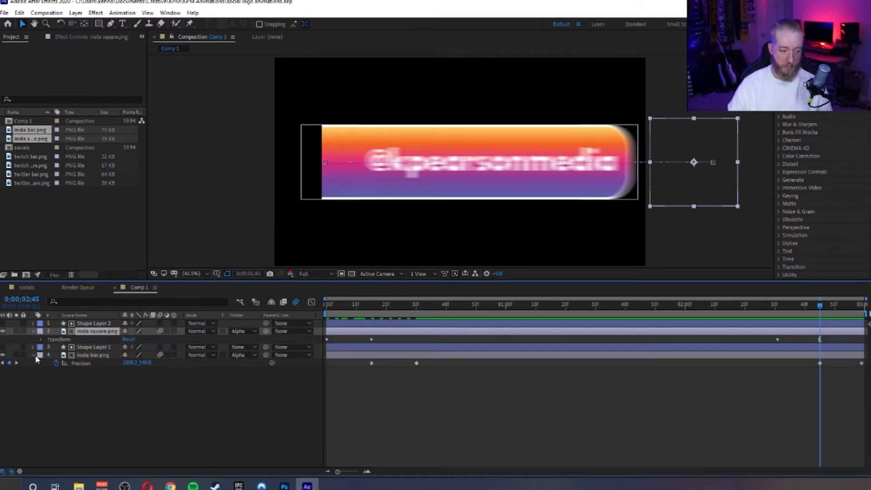
click(33, 355)
click(34, 355)
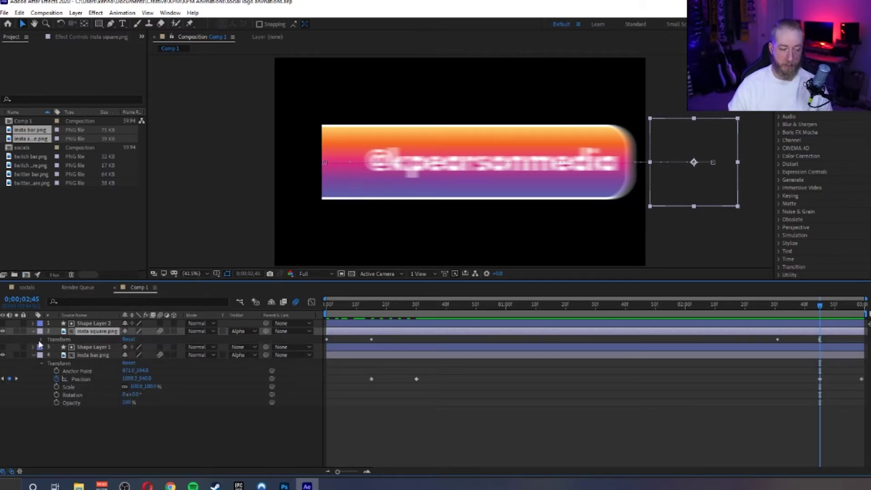
click(42, 340)
drag(750, 343, 833, 376)
drag(776, 356, 818, 356)
drag(805, 407, 821, 419)
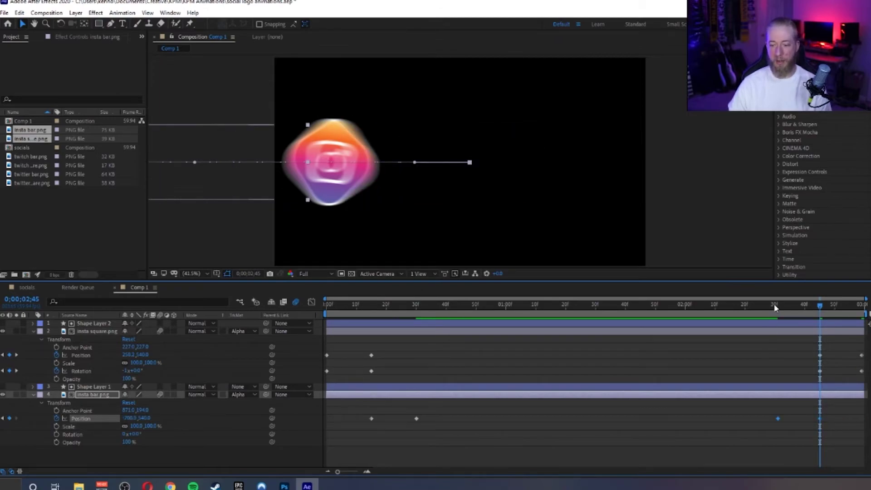
Step: Preview the animation with the bar's exit timed before the logo's
drag(775, 307, 569, 316)
key(space)
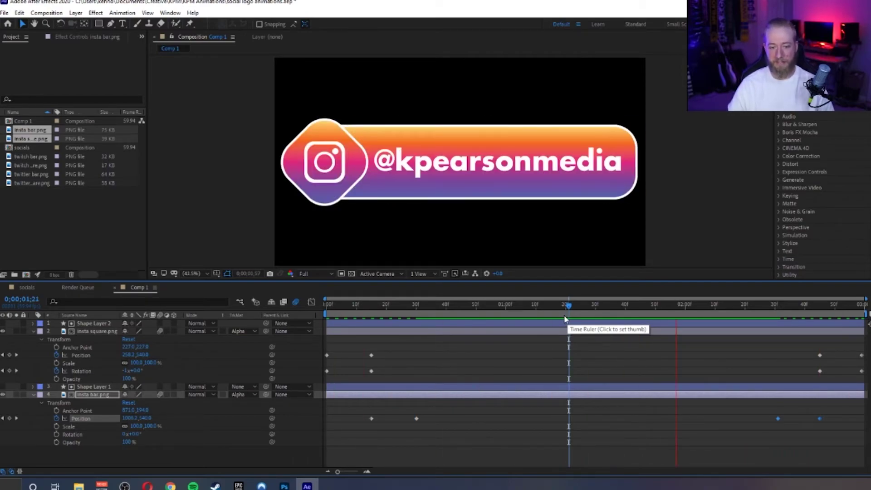
key(space)
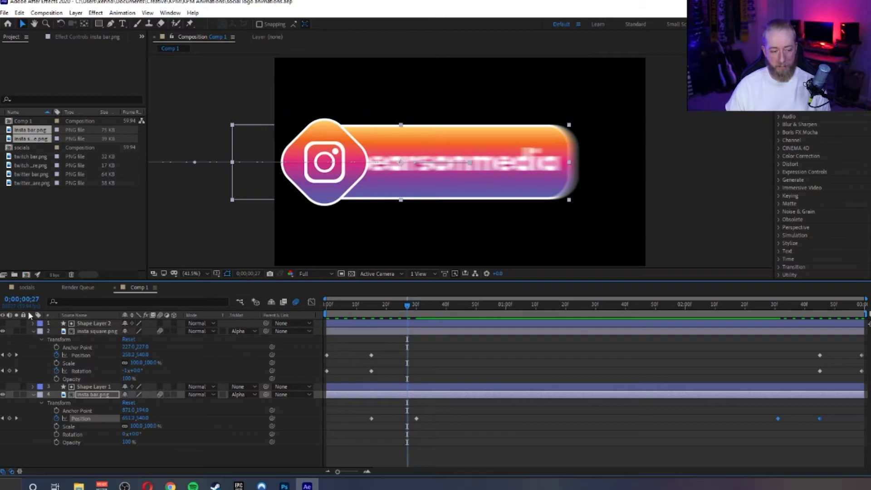
Step: Collapse both insta layers, select all four layers and add Comp 1 to the Render Queue
click(32, 332)
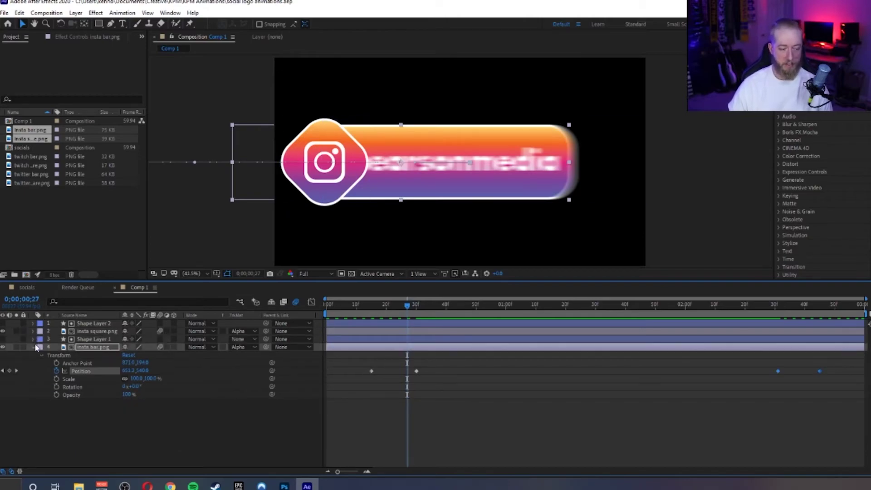
click(34, 347)
click(45, 398)
key(ctrl+a)
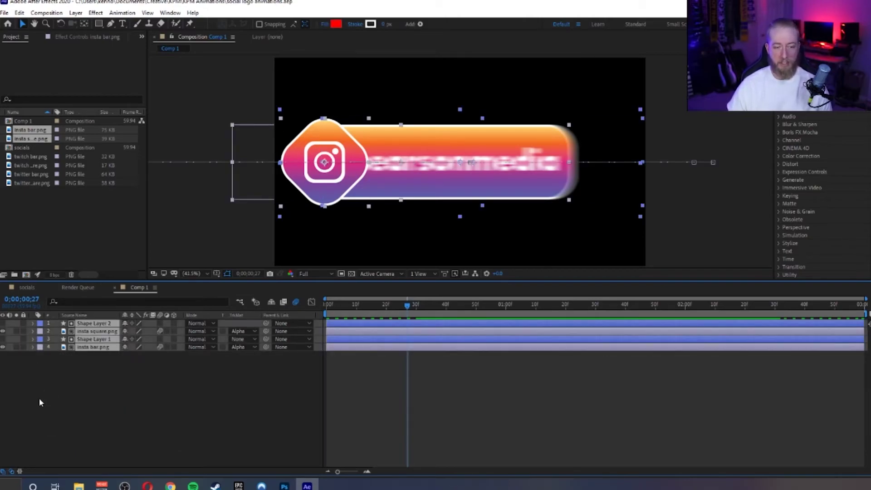
click(5, 13)
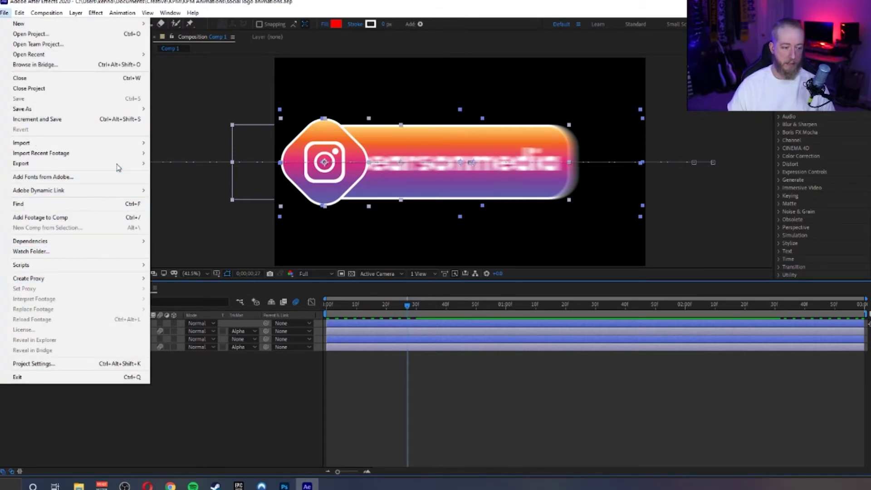
mouse_move(131, 164)
click(184, 176)
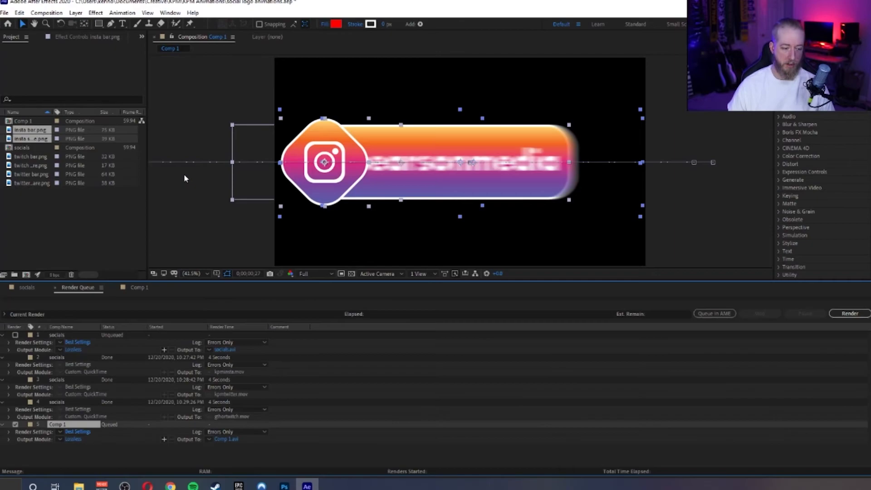
Step: Collapse the four socials render items in the Render Queue
click(4, 336)
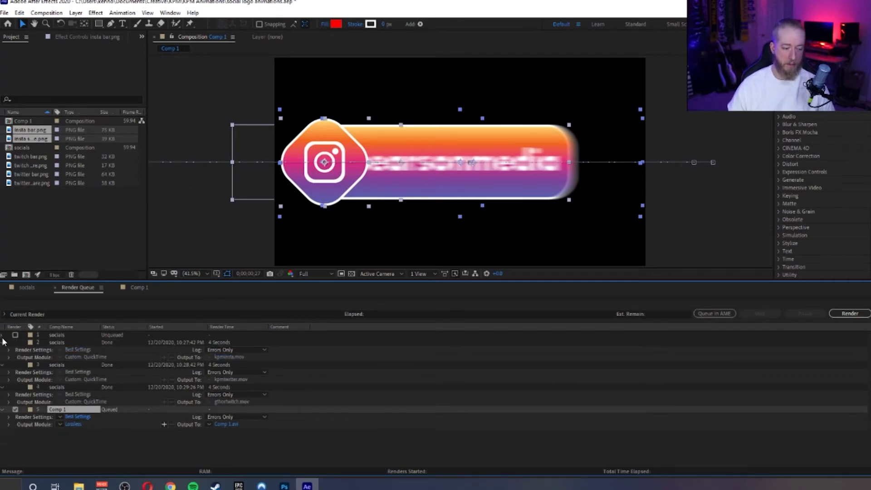
click(3, 342)
click(3, 349)
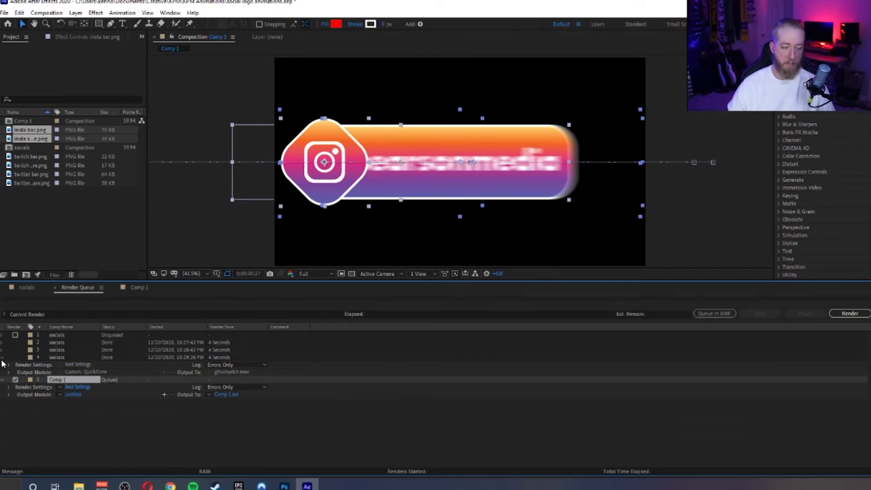
click(3, 357)
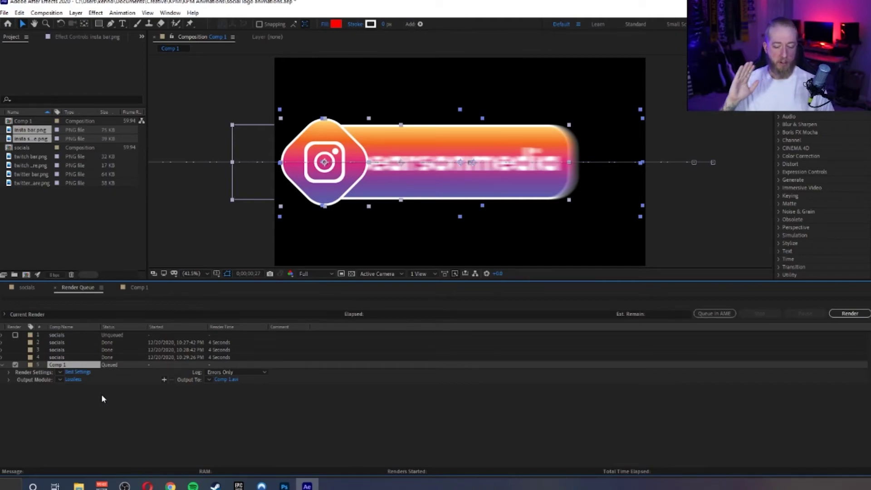
Step: Set the Comp 1 output module to QuickTime format with RGB + Alpha channels
click(72, 380)
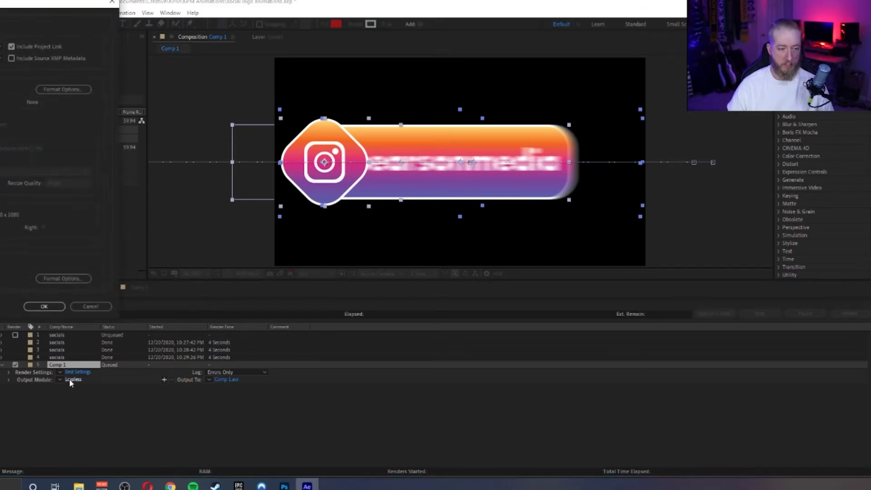
drag(65, 10, 476, 66)
click(353, 102)
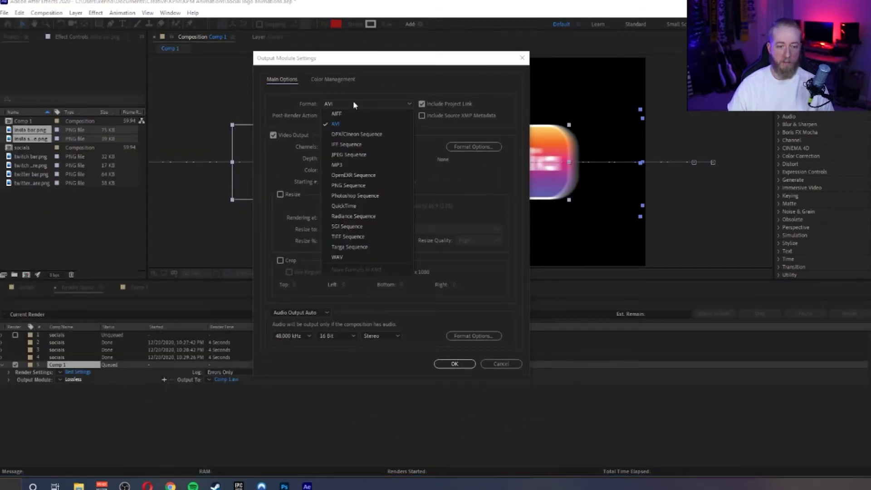
click(358, 208)
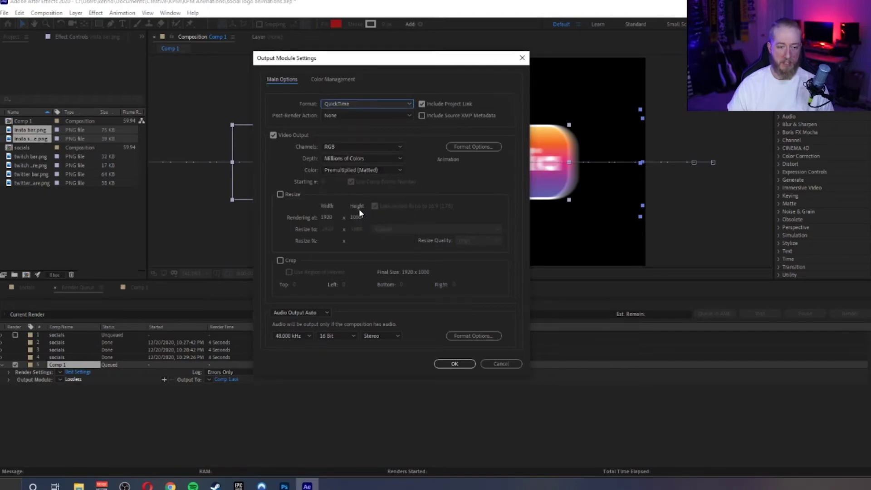
click(339, 145)
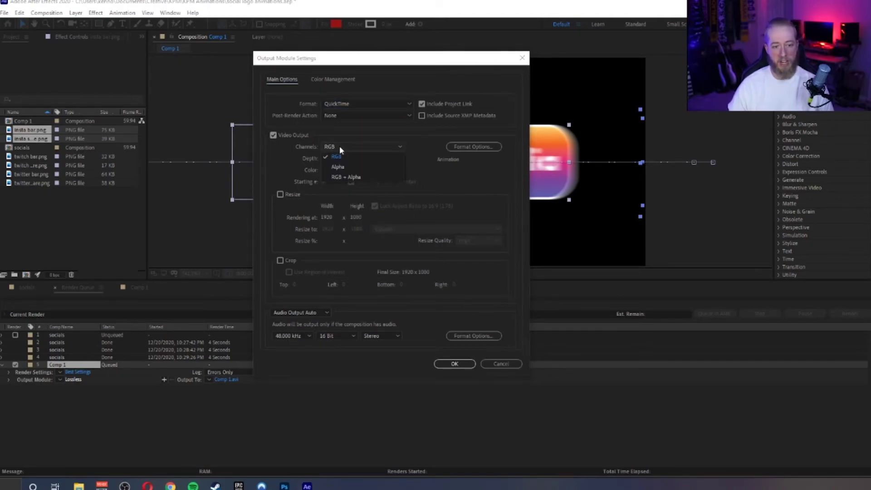
click(351, 178)
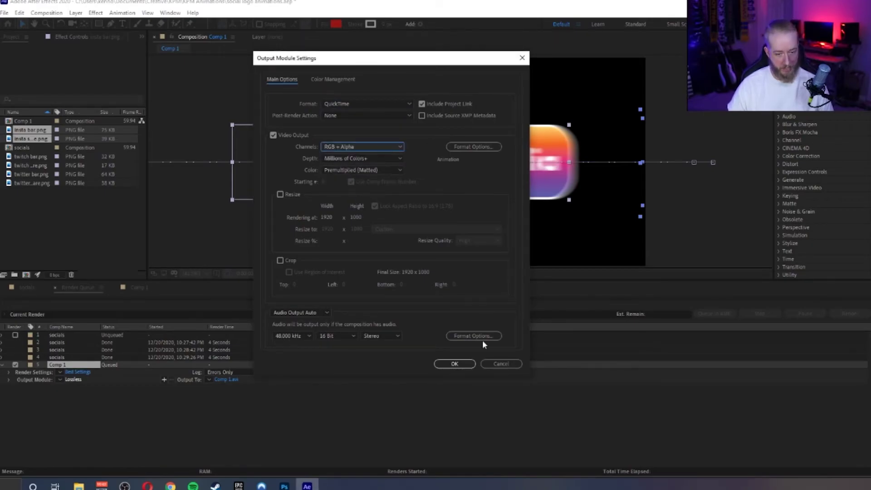
click(453, 364)
Step: Save the output movie as testinsta in the KPM Animations folder and render Comp 1
click(227, 379)
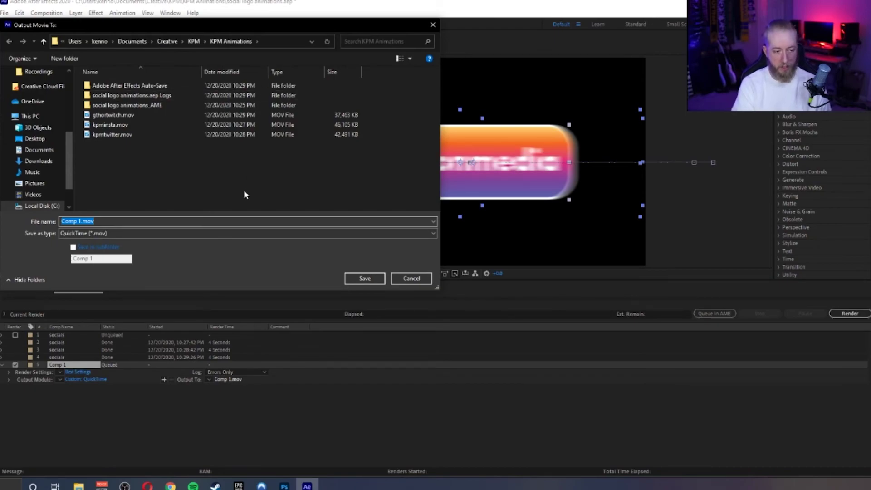
text(testinsta)
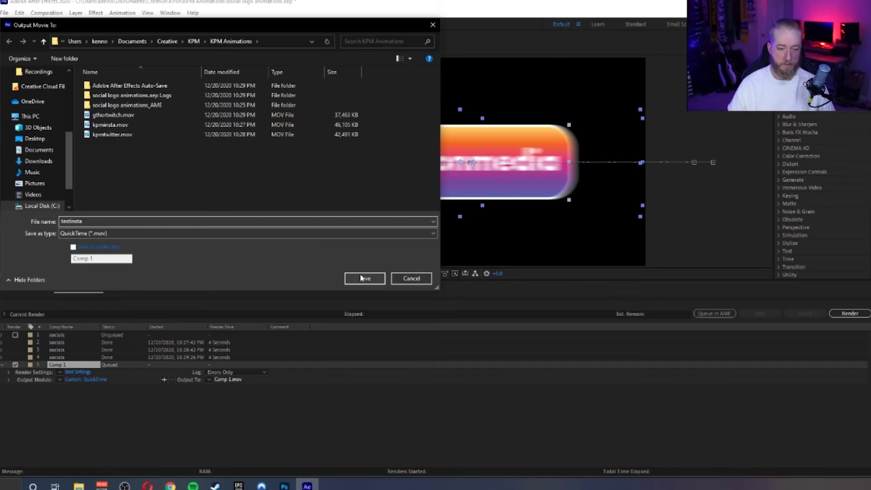
click(361, 278)
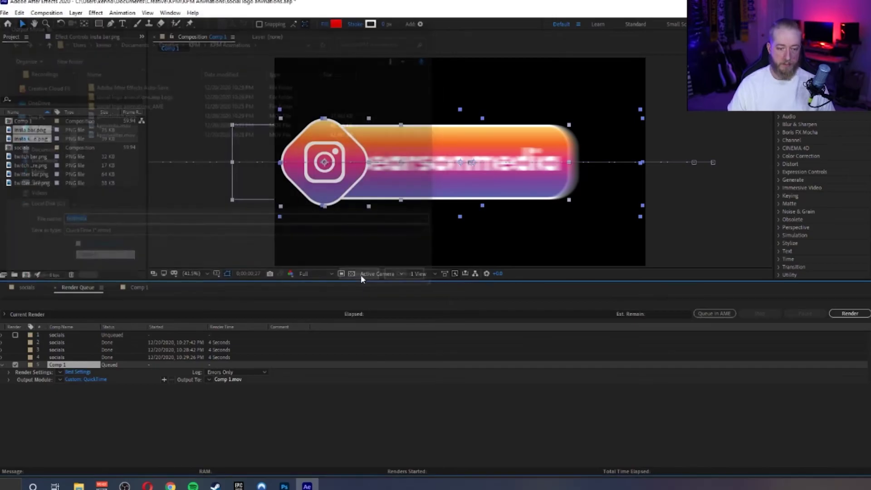
click(849, 312)
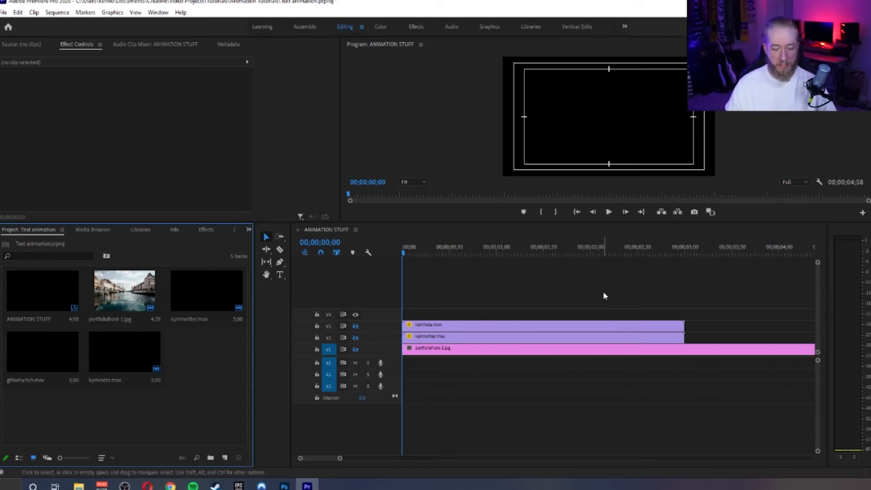
Step: In Premiere Pro, import testinsta.mov and place it on track V4 at the start of the ANIMATION STUFF sequence
click(453, 306)
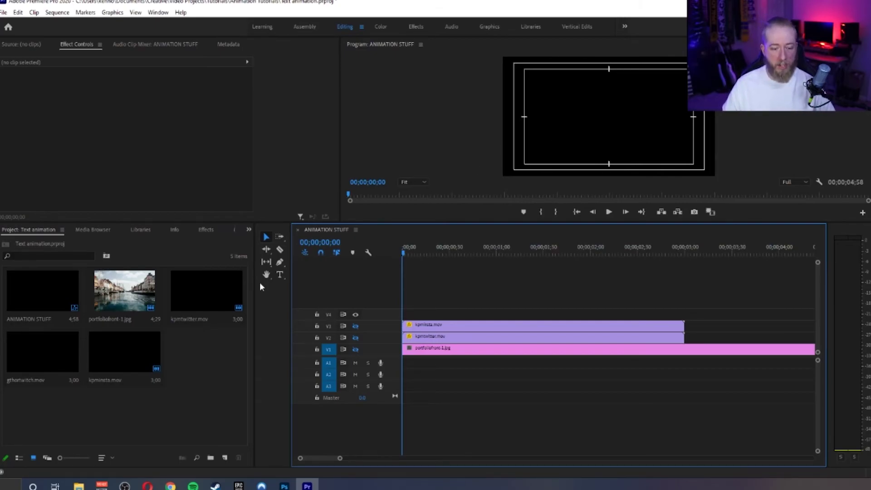
double_click(172, 418)
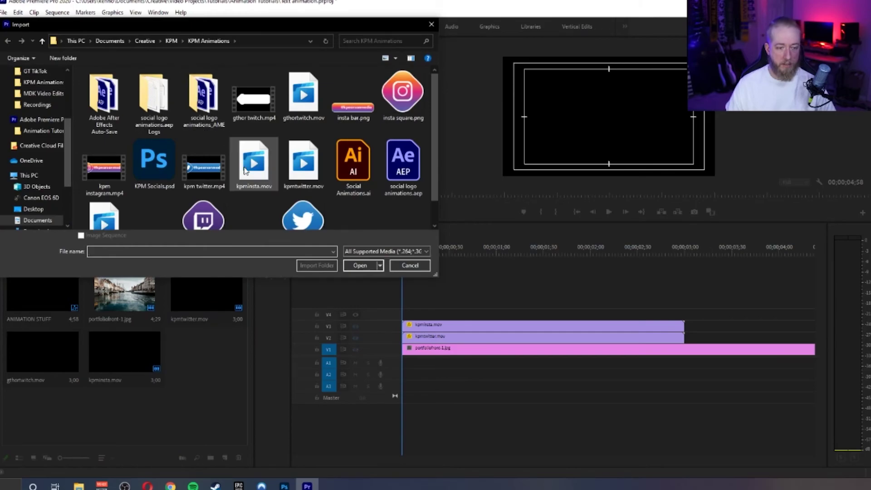
scroll(245, 170, down, 1)
click(119, 186)
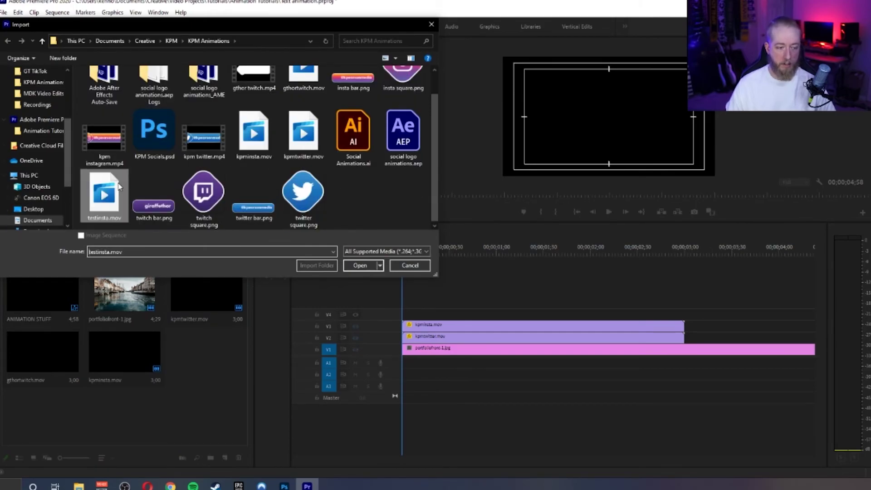
click(362, 265)
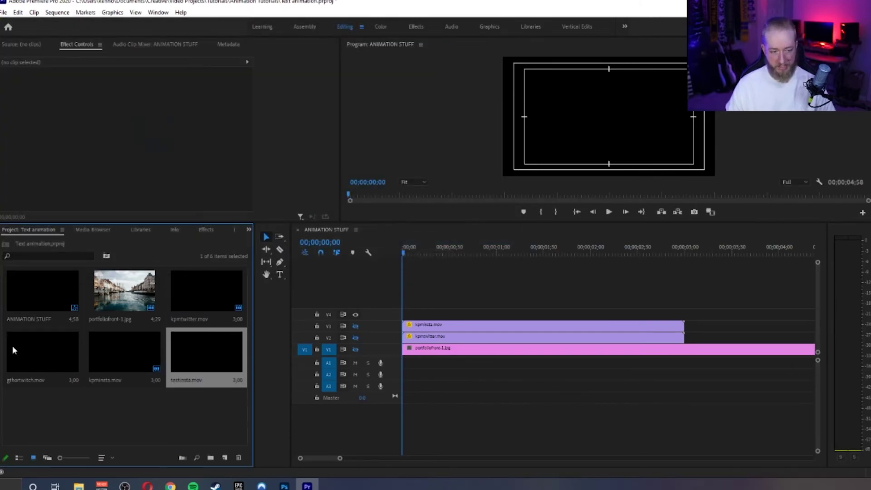
drag(196, 363, 433, 311)
Step: Maximize the Program monitor and play the testinsta.mov animation
click(441, 130)
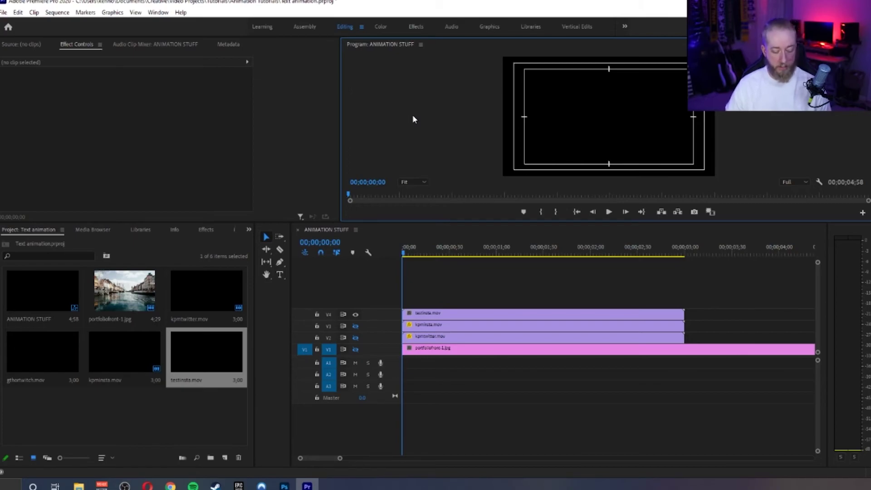
key(grave)
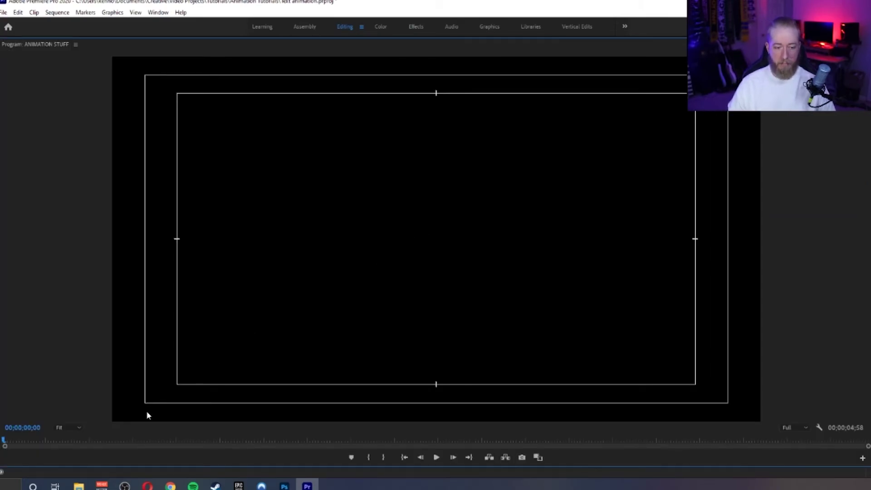
key(space)
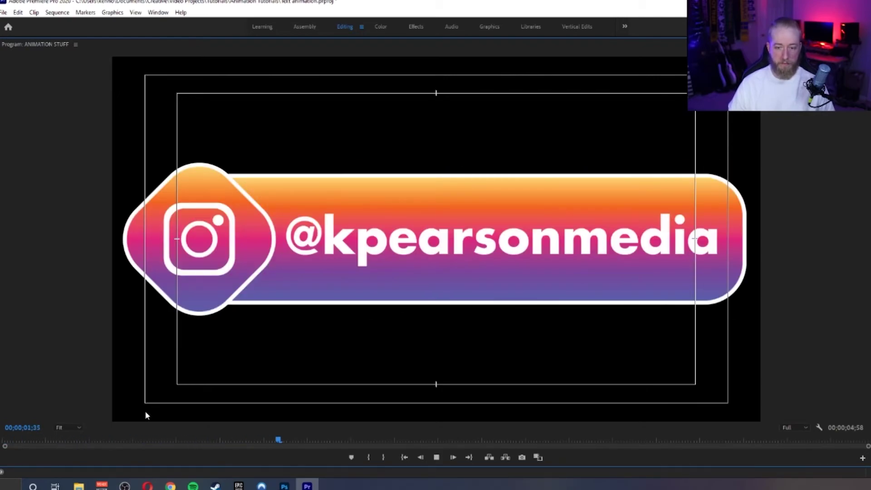
key(space)
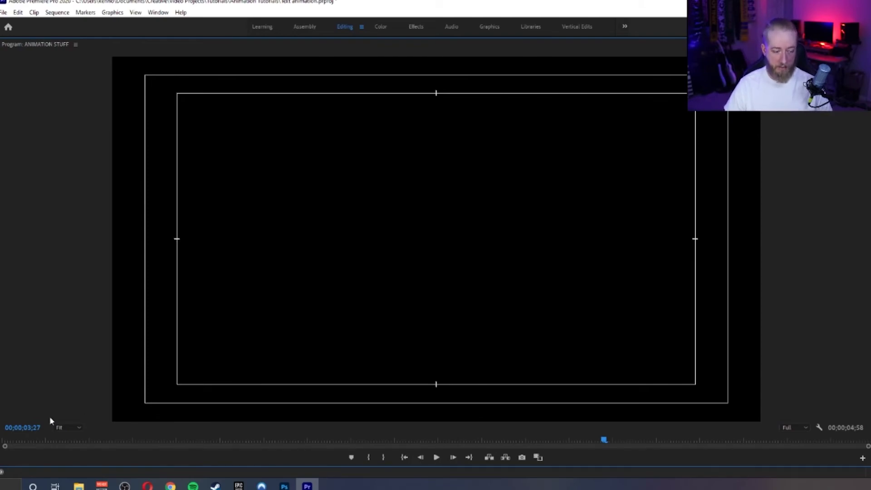
Step: Check the frame size and timebase in the sequence settings, leaving them as they are
click(68, 17)
click(96, 27)
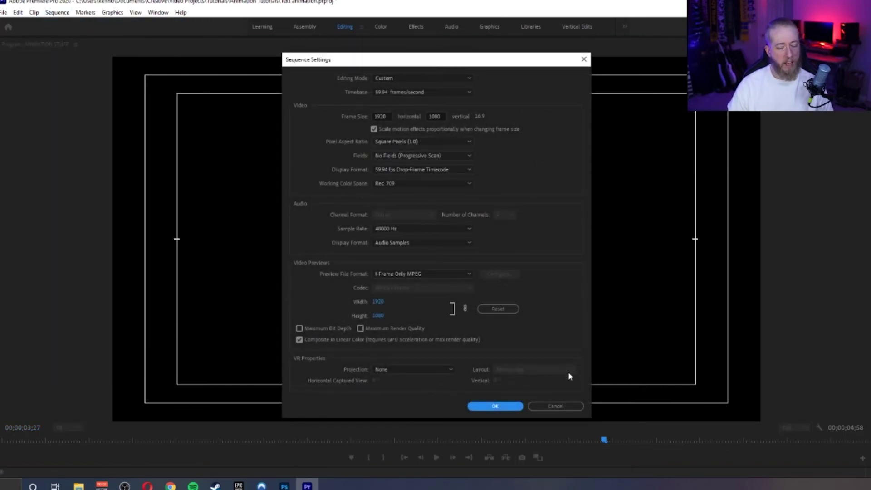
click(555, 406)
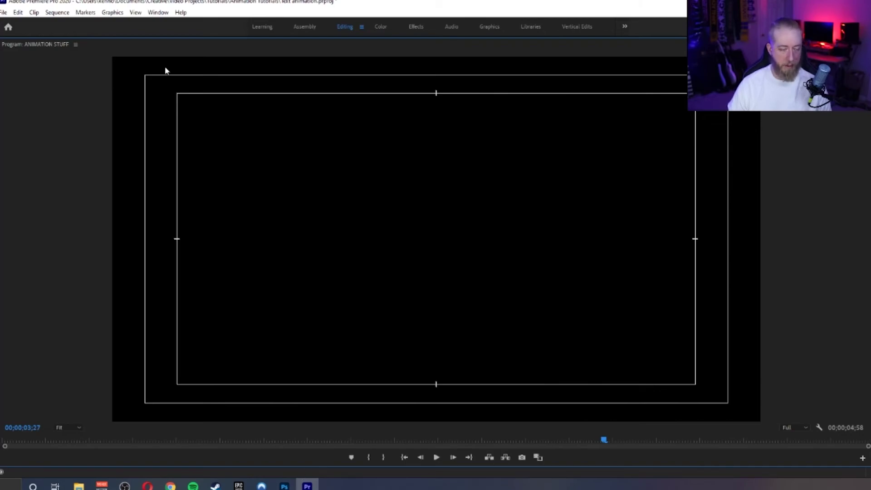
Step: Replay the testinsta.mov animation from near its start and restore the normal workspace layout
click(42, 440)
key(space)
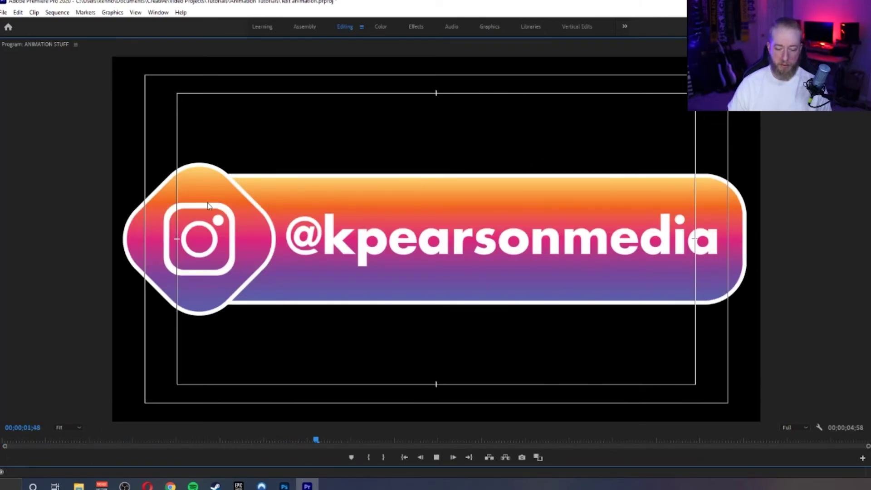
key(space)
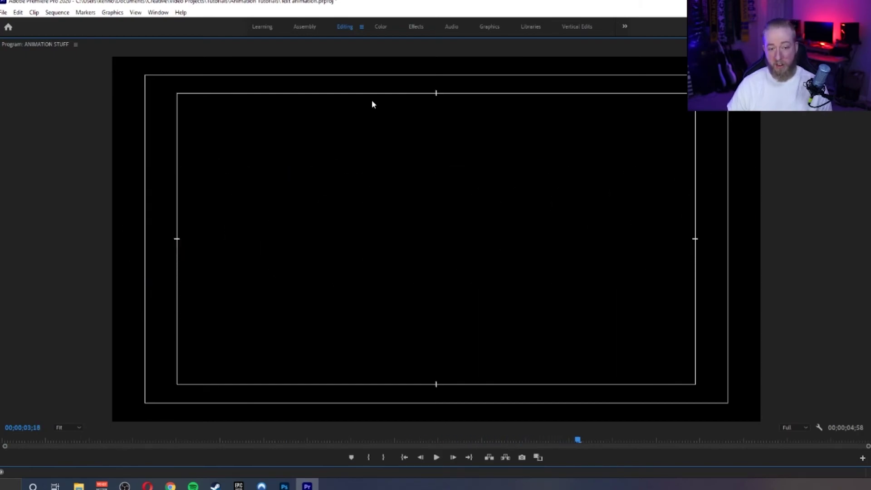
key(grave)
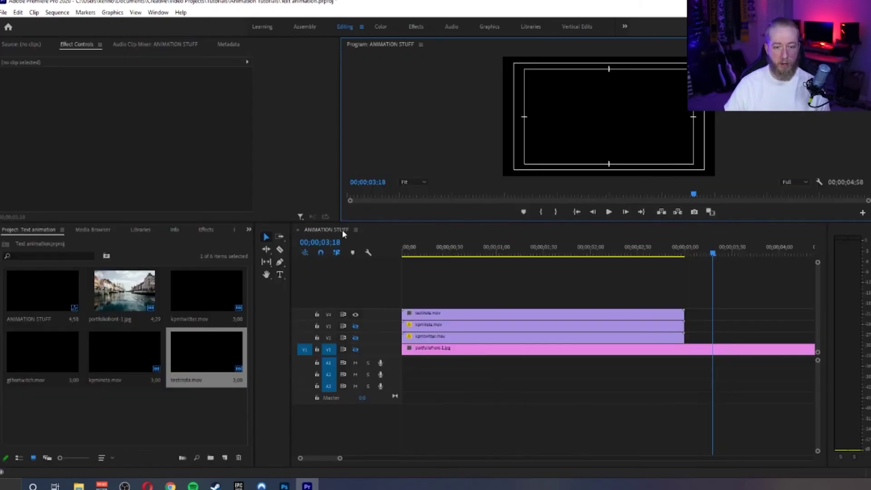
Step: Hide track V4, show tracks V3 and V2, and return the playhead to the sequence start
click(355, 315)
click(355, 326)
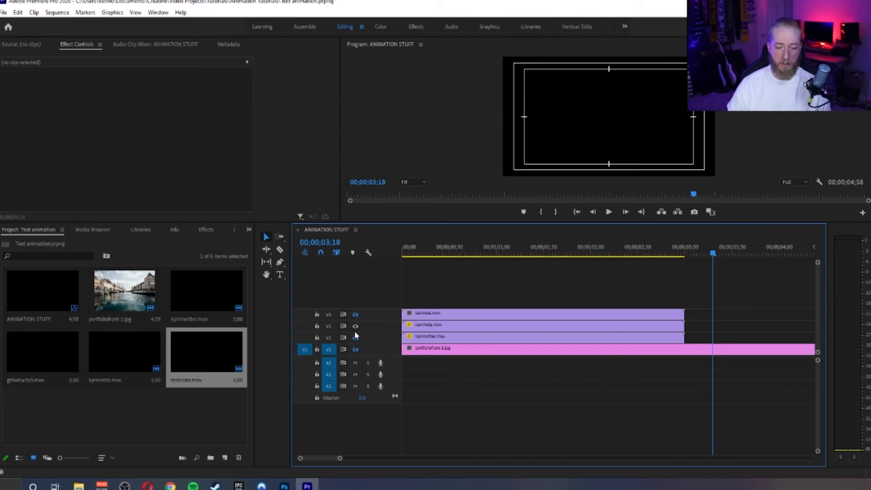
key(Home)
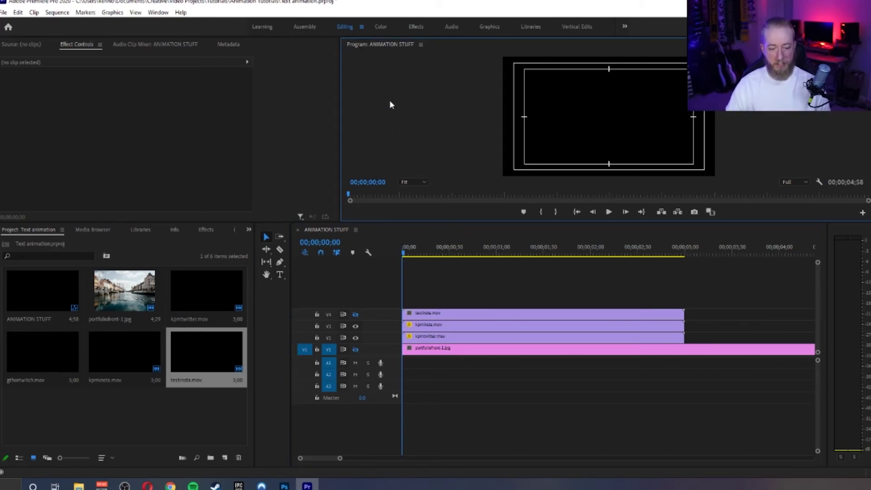
Step: Play the combined Instagram and Twitter animations in the maximized Program monitor, replaying them from the start
key(grave)
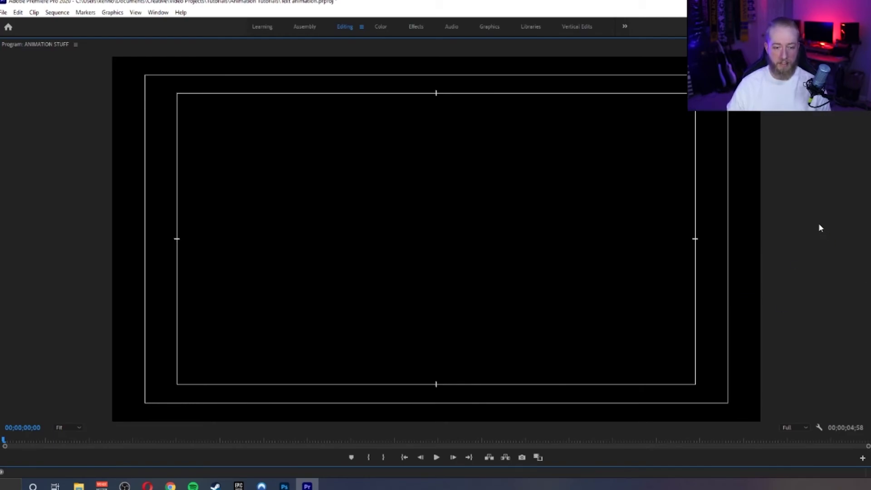
key(space)
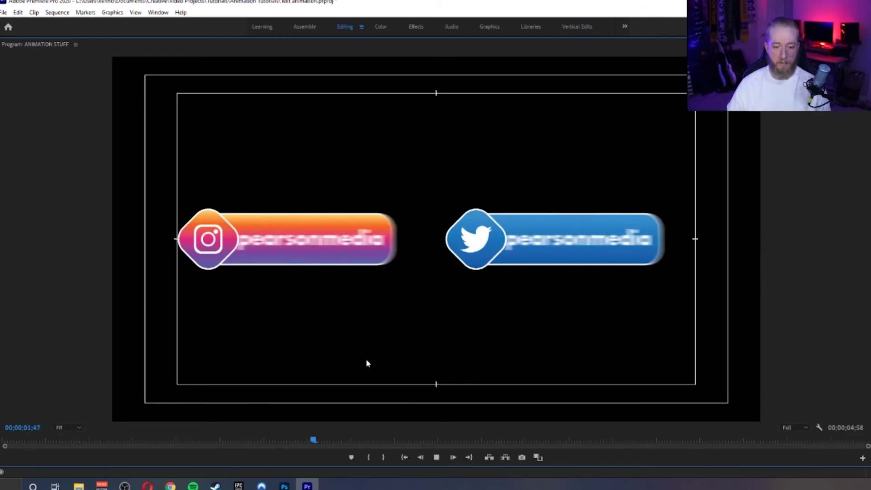
key(space)
key(Home)
key(space)
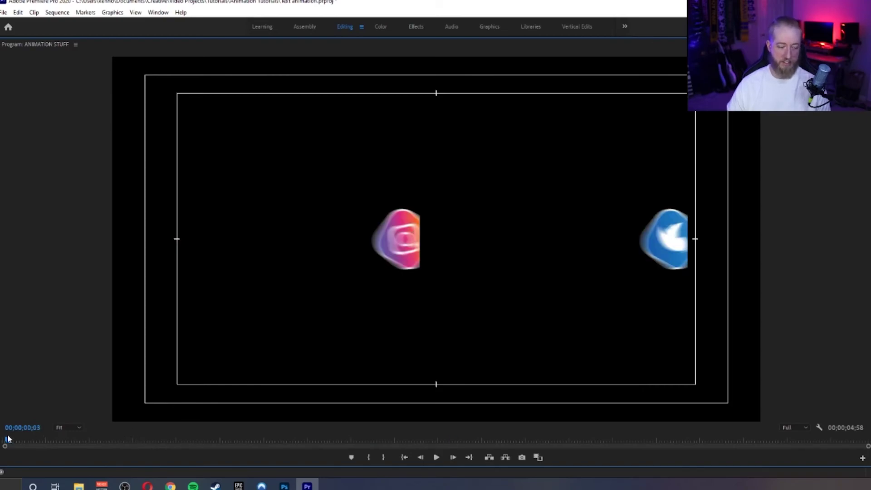
key(Home)
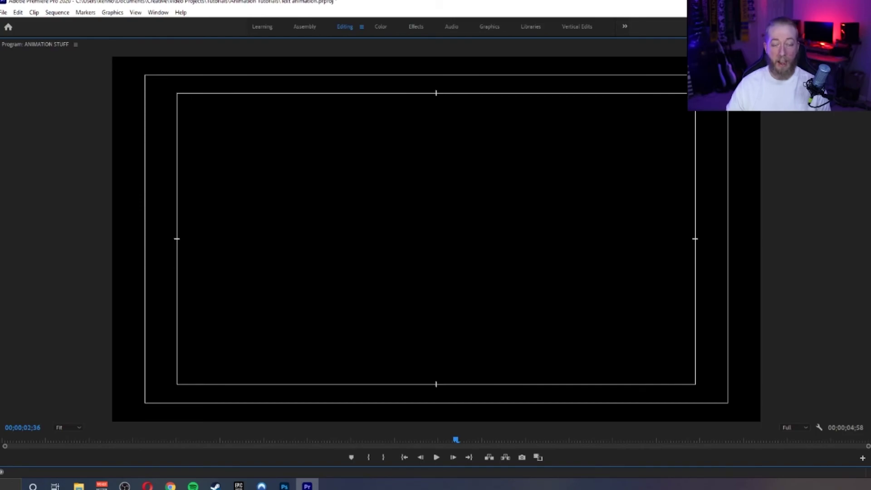
Step: Scrub to 00;00;01;03 with both handle bars on screen and try to turn off the safe margins
drag(27, 439, 185, 440)
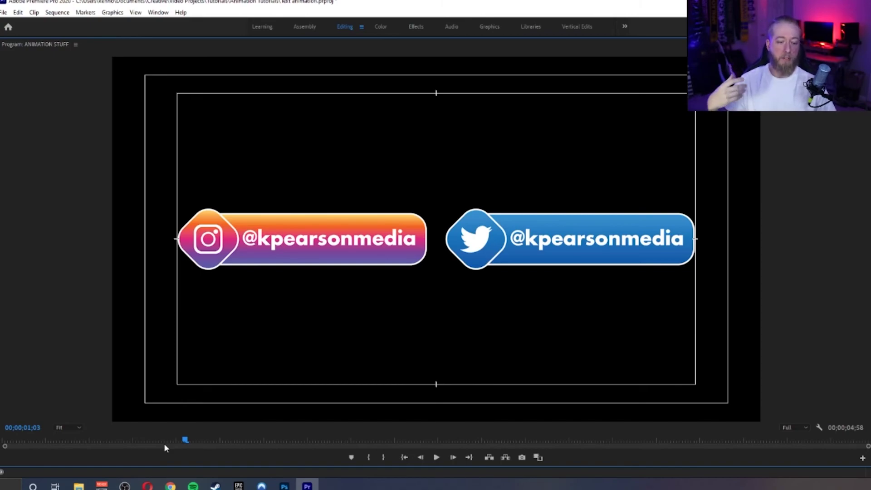
click(819, 427)
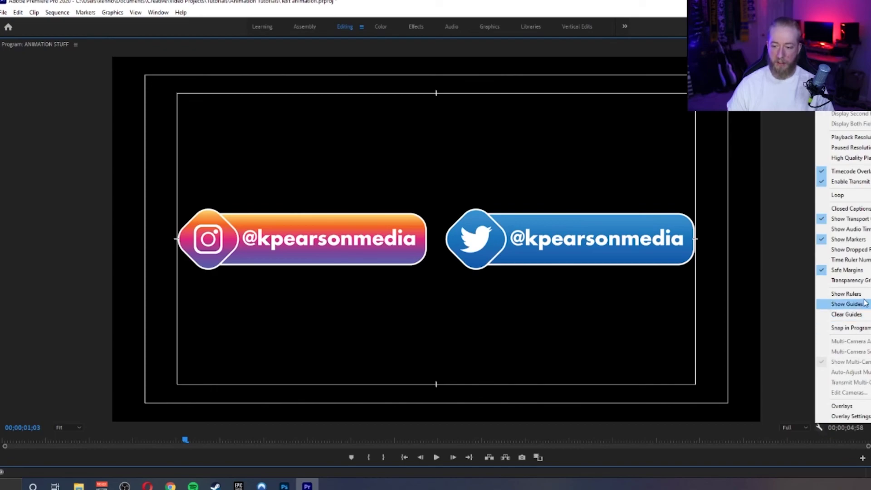
click(866, 271)
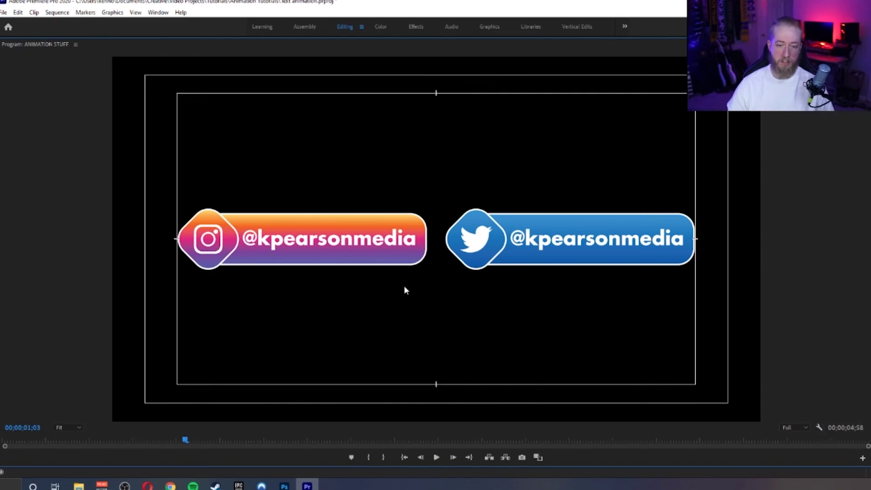